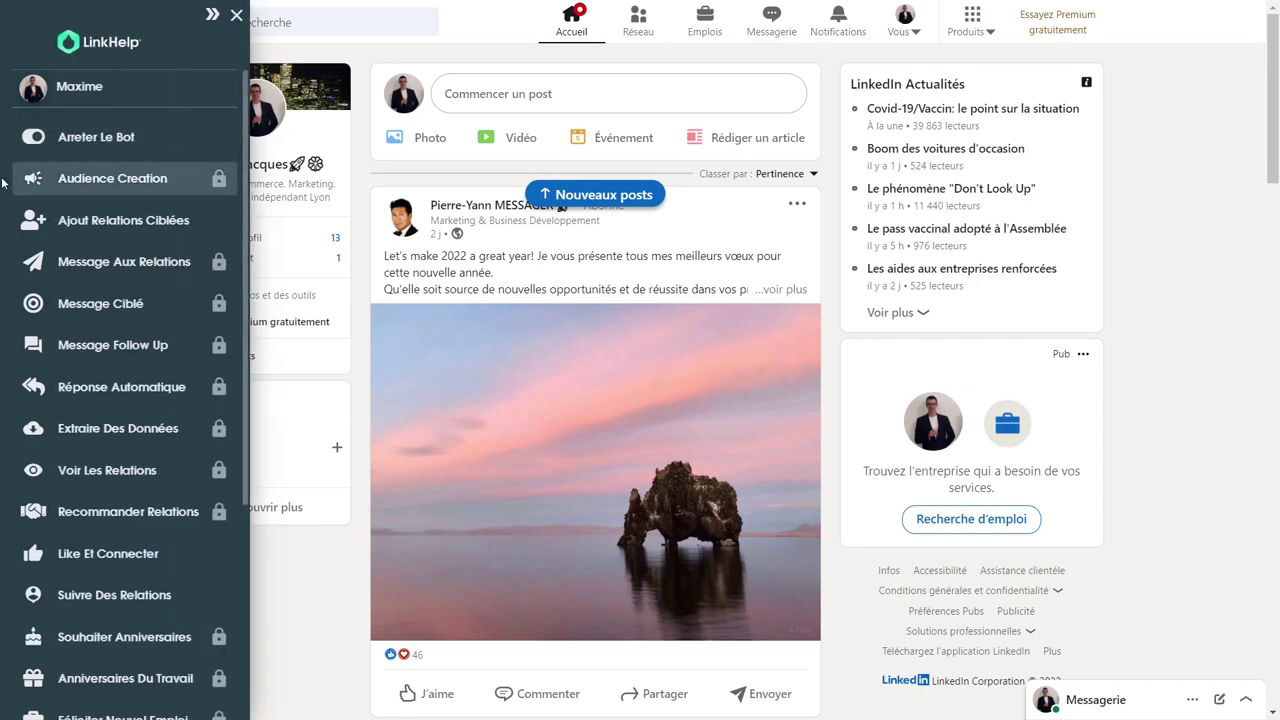
Look through the full list of LinkHelp automation functions, from stopping the bot to the affiliates entry
scroll(593, 525, "down", 1)
scroll(551, 429, "up", 1)
mouse_move(3, 230)
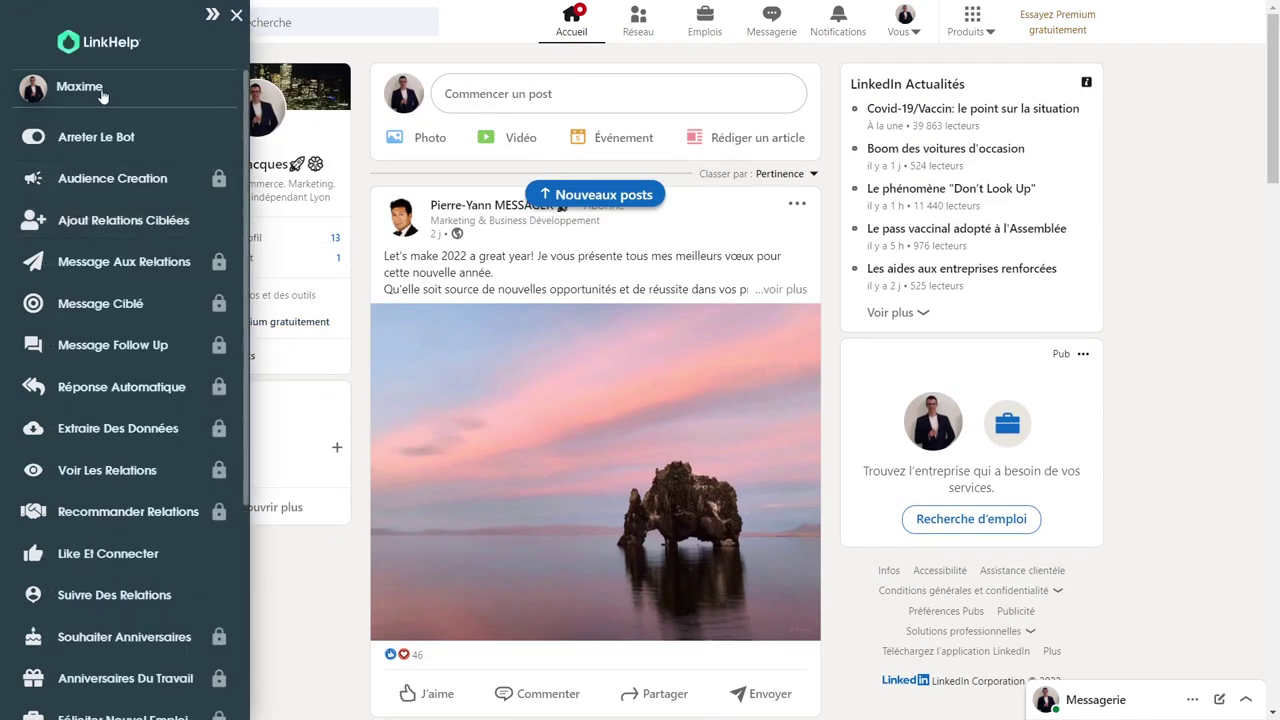
scroll(110, 520, "down", 3)
scroll(110, 480, "up", 3)
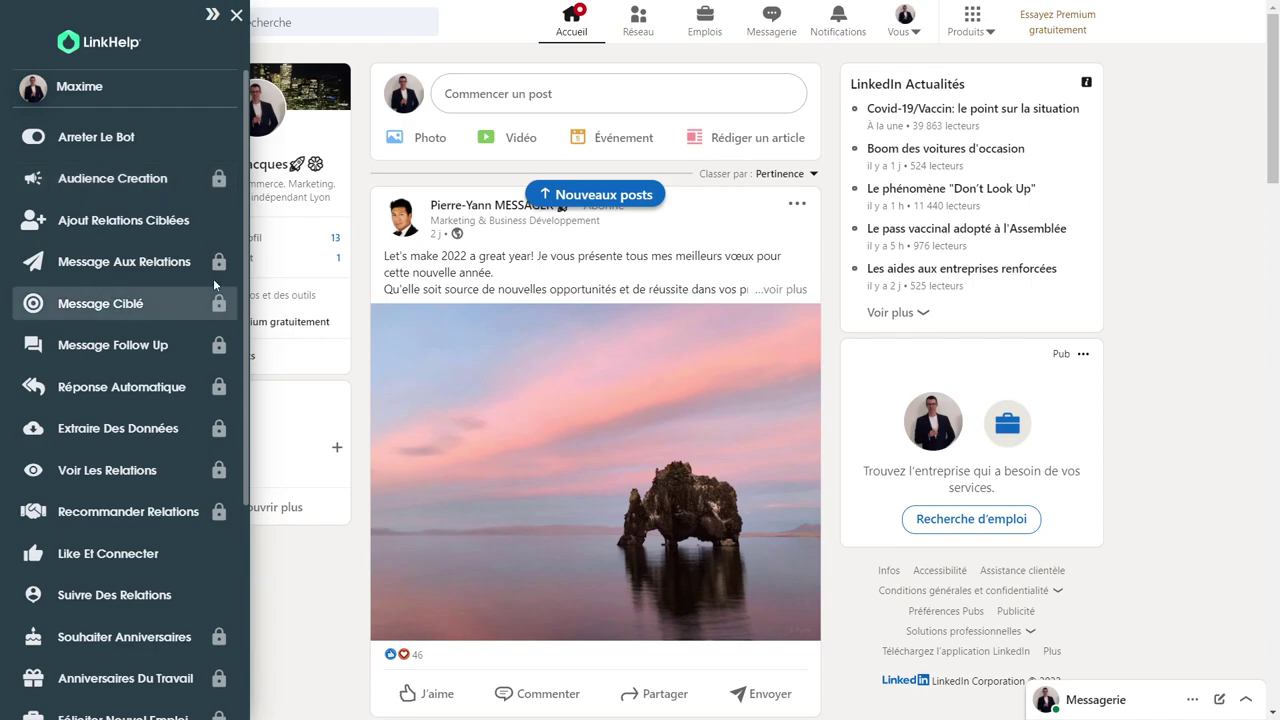
scroll(120, 455, "down", 1)
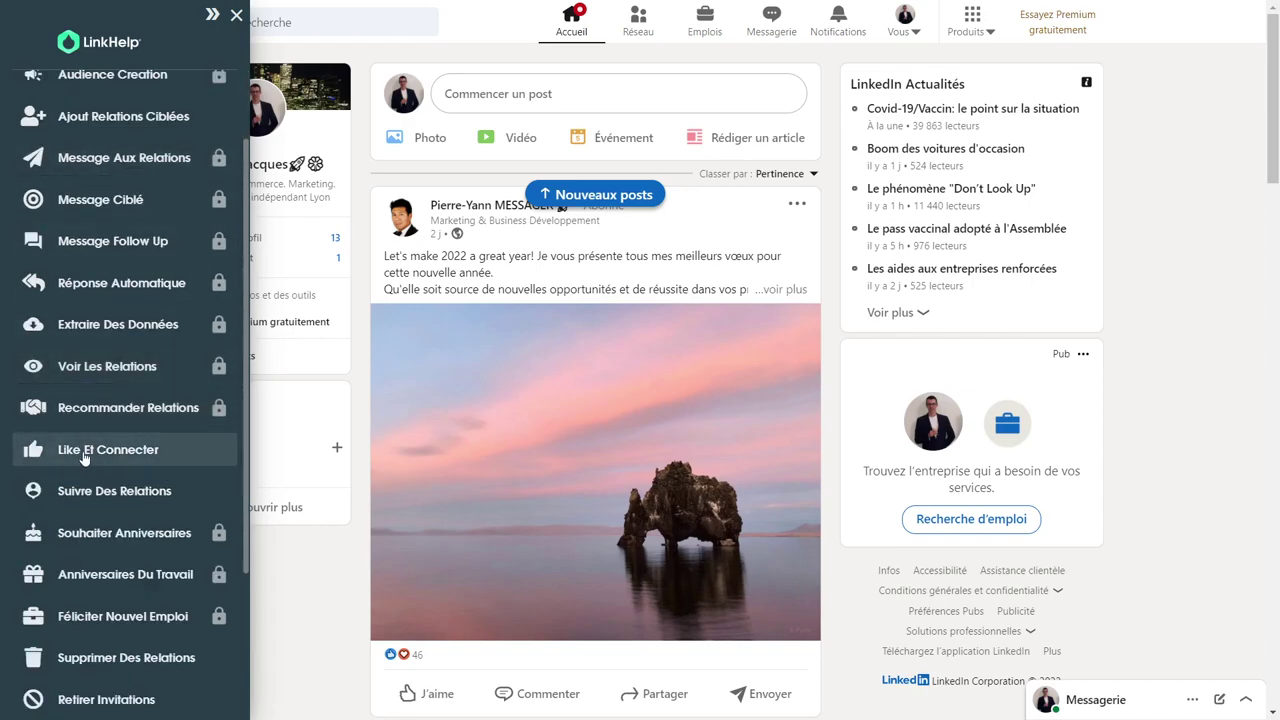
scroll(92, 273, "up", 1)
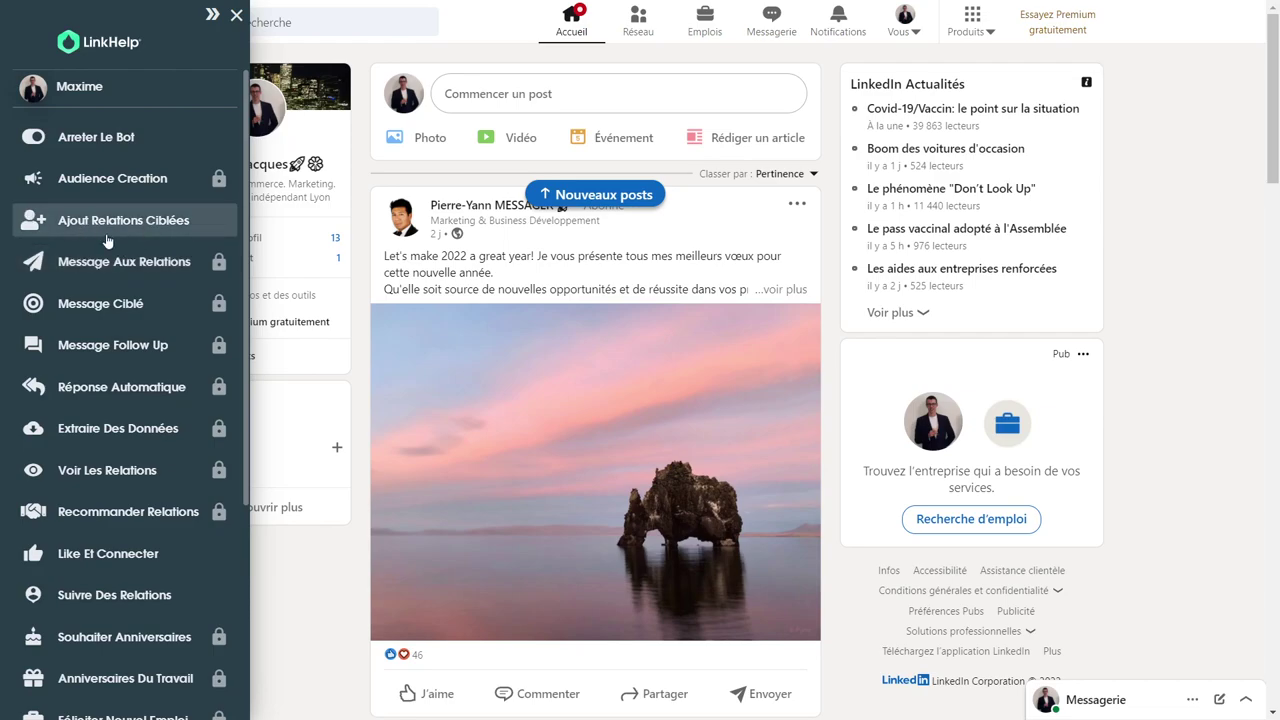
scroll(170, 250, "down", 1)
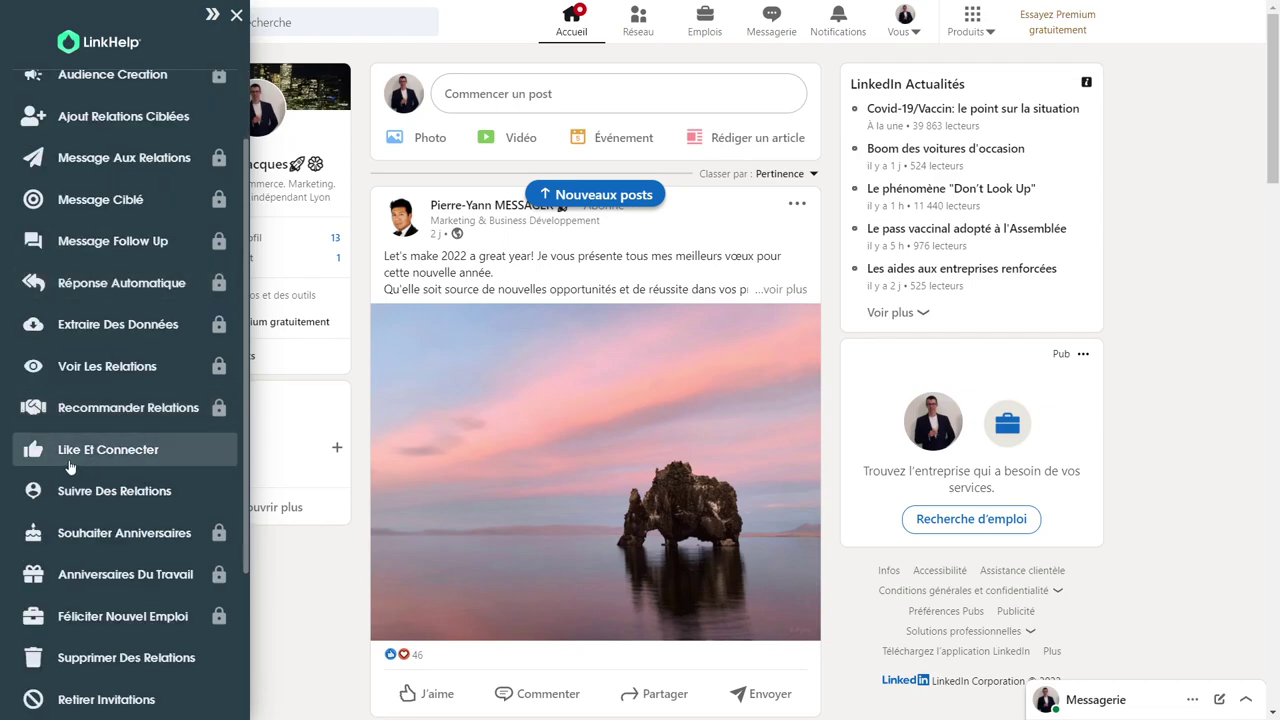
scroll(102, 490, "down", 1)
scroll(98, 425, "down", 1)
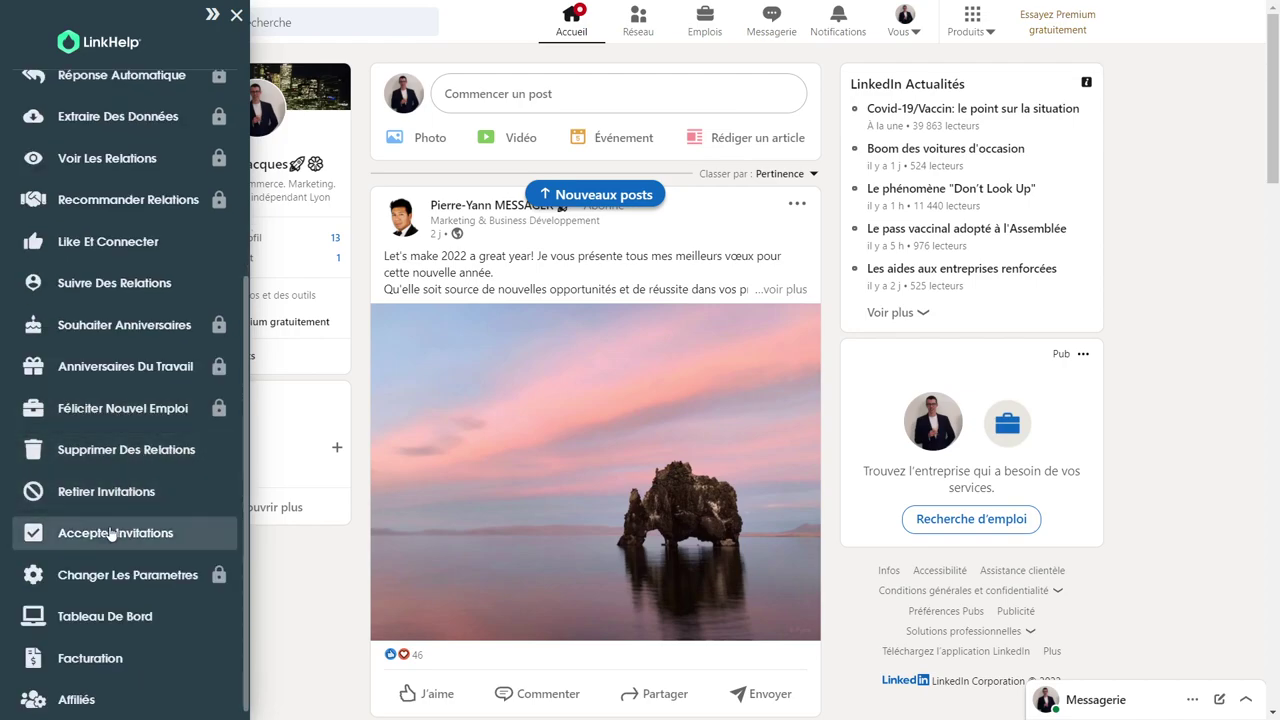
scroll(115, 543, "down", 1)
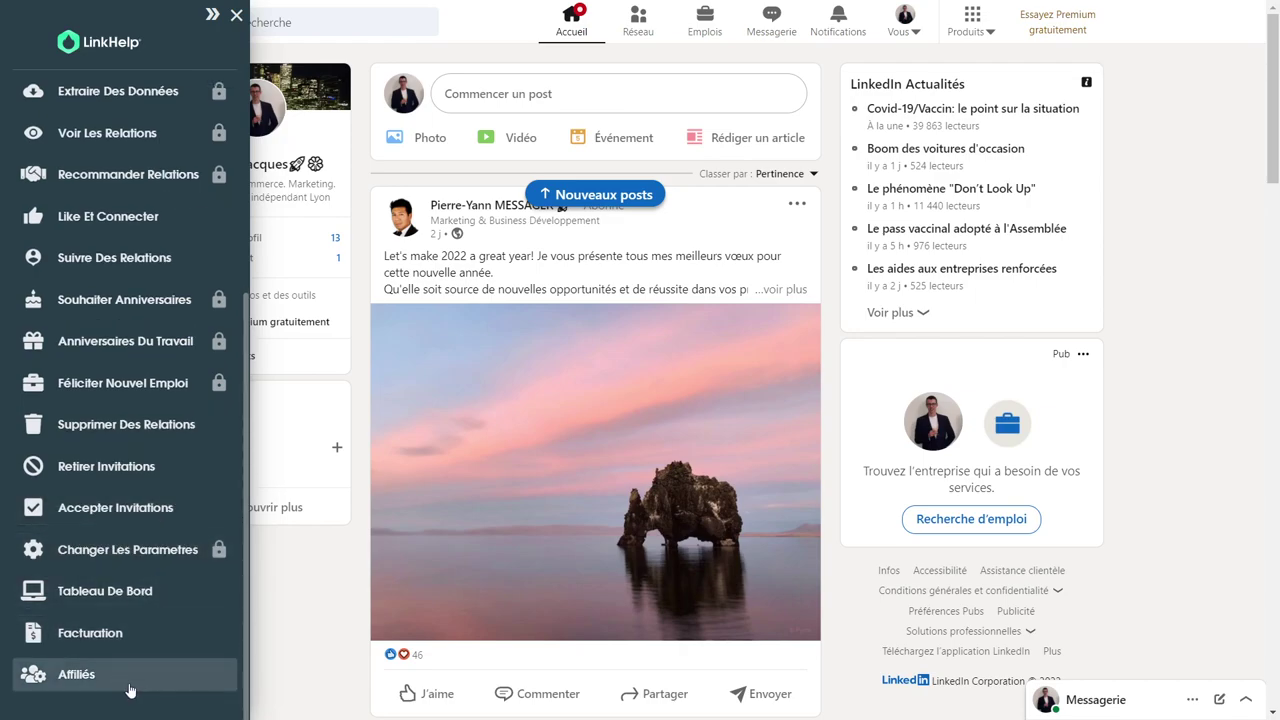
scroll(130, 650, "up", 4)
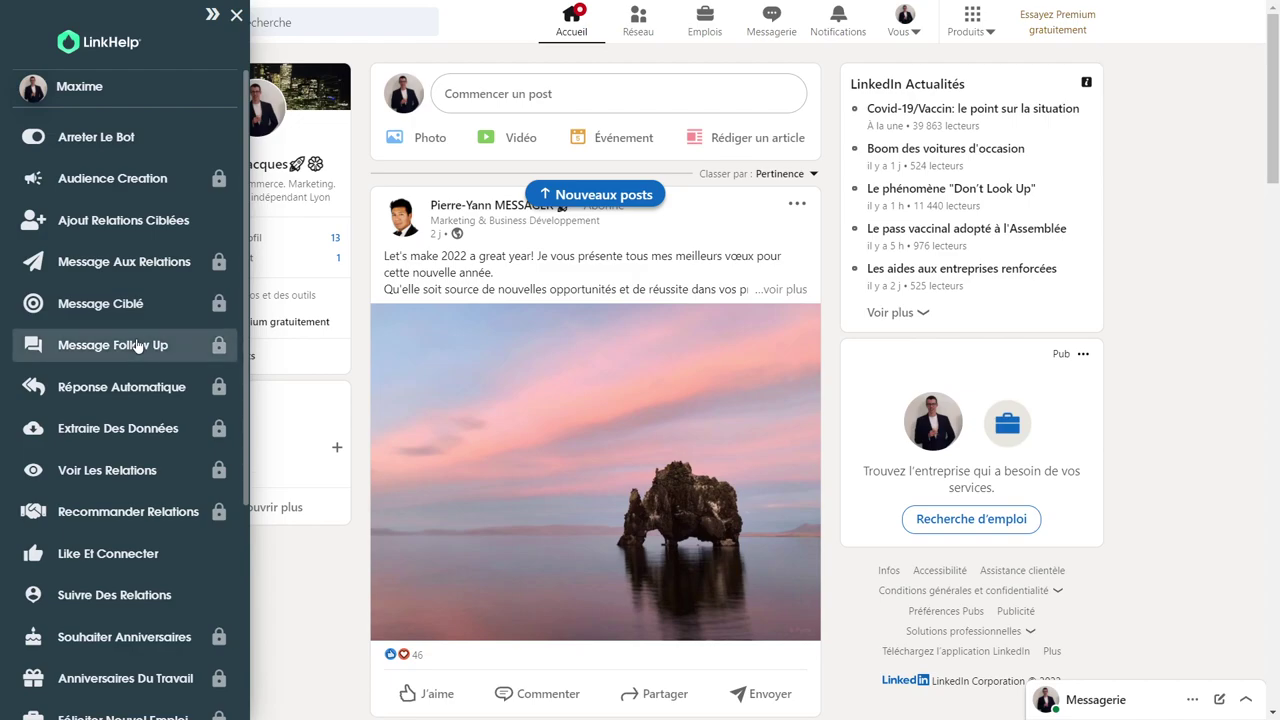
scroll(117, 316, "down", 1)
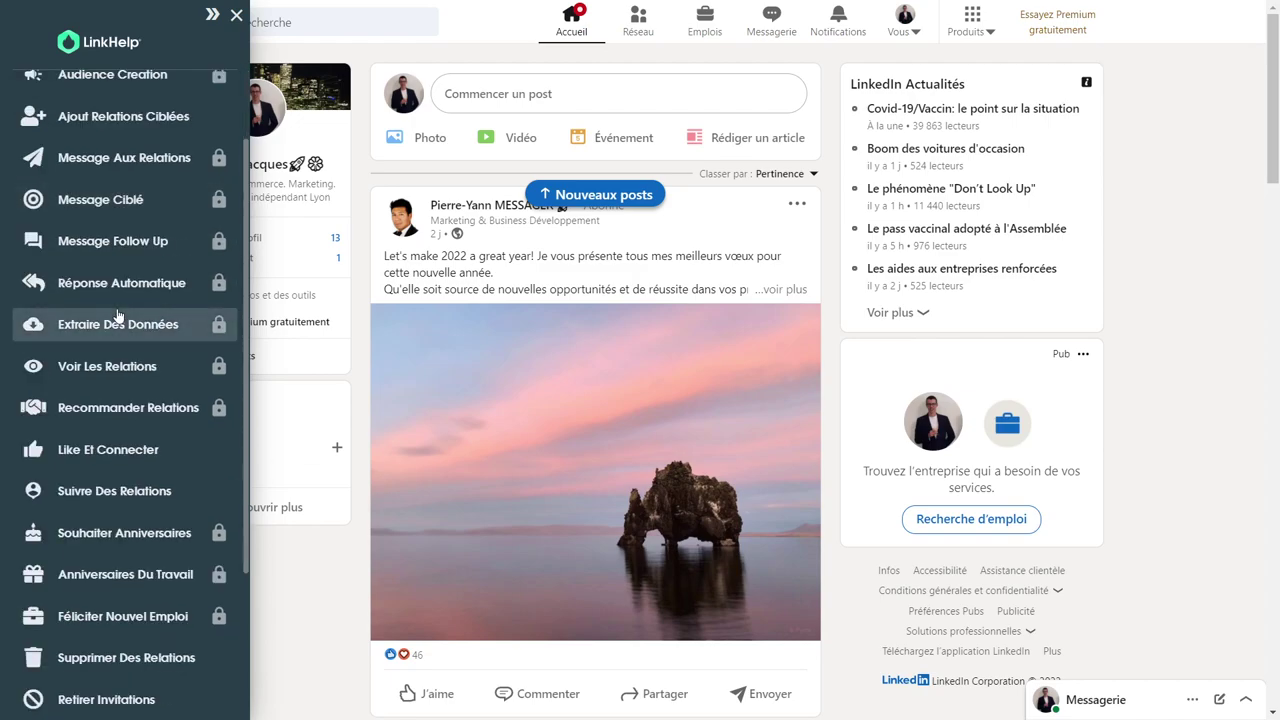
Open the Like Et Connecter automation and review its relation-level and keyword filters
left_click(114, 451)
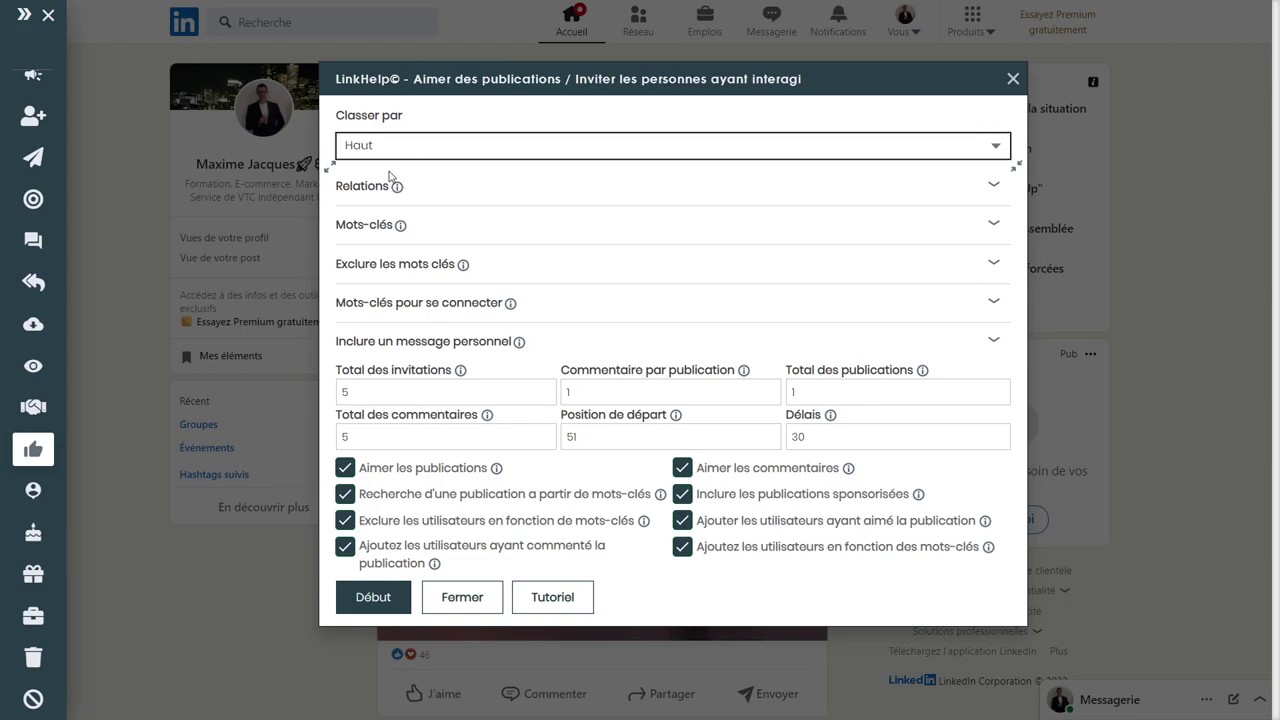
left_click(424, 198)
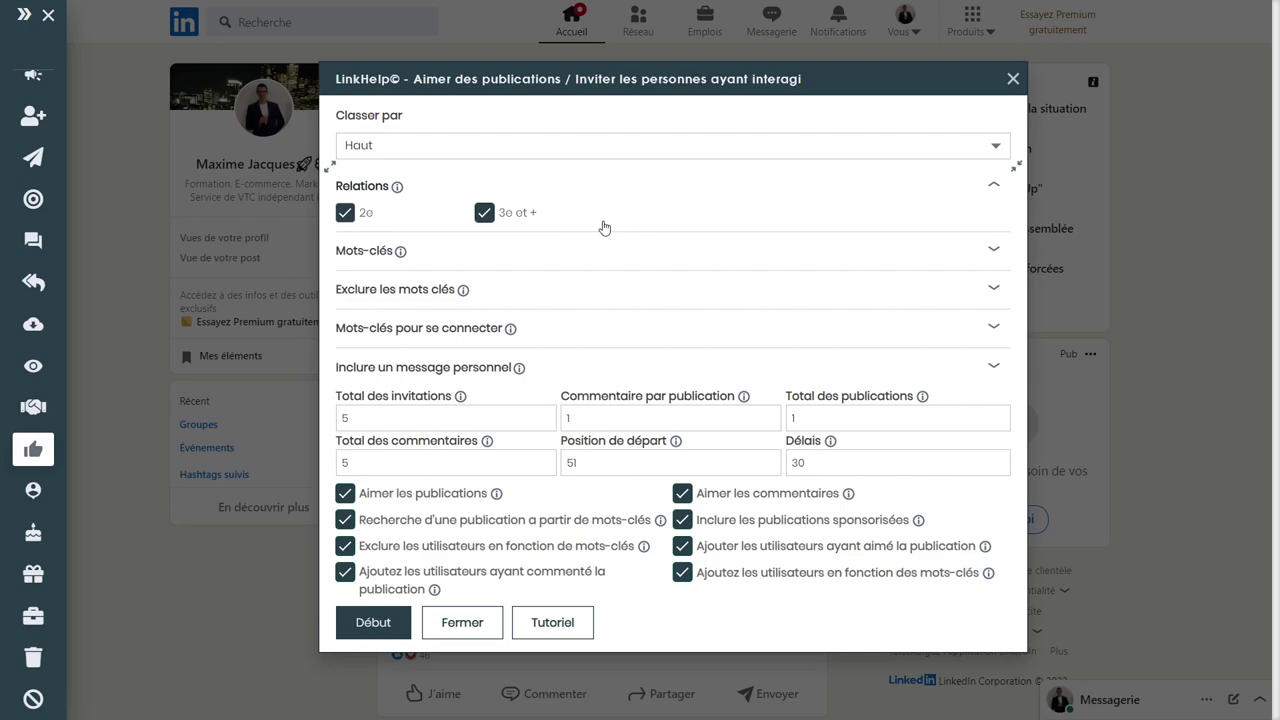
left_click(341, 259)
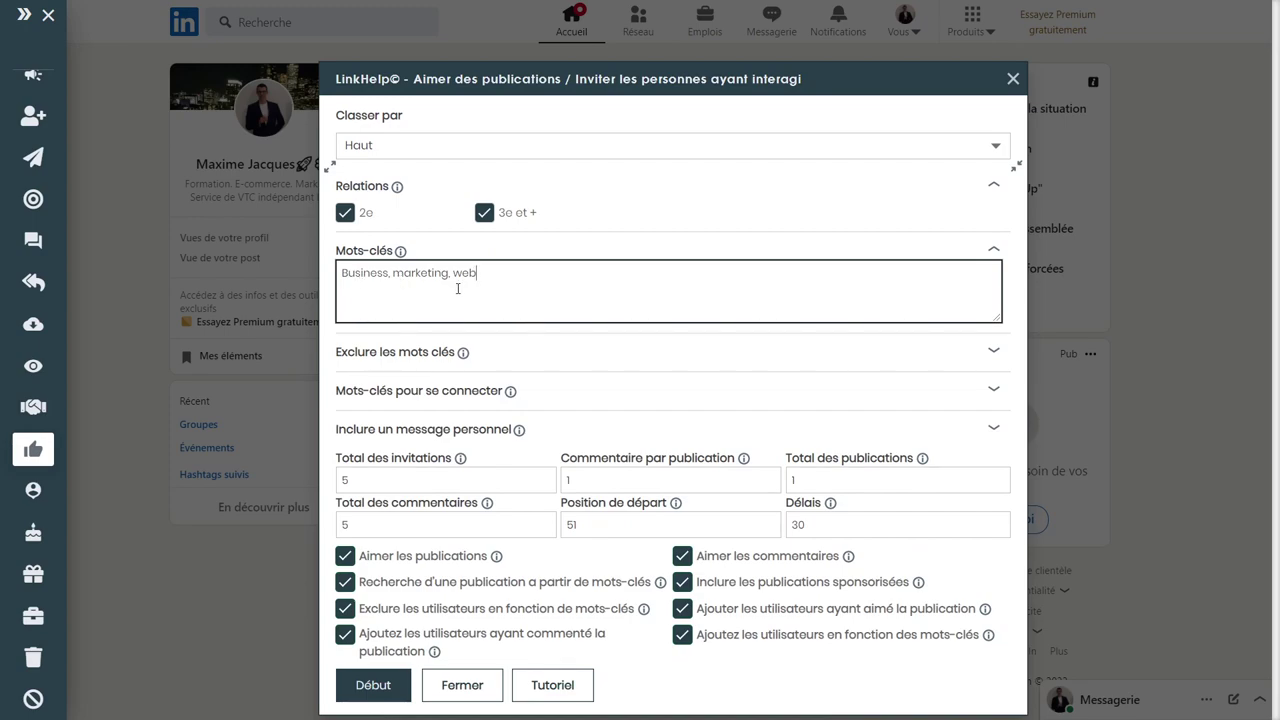
left_click(993, 249)
left_click(991, 188)
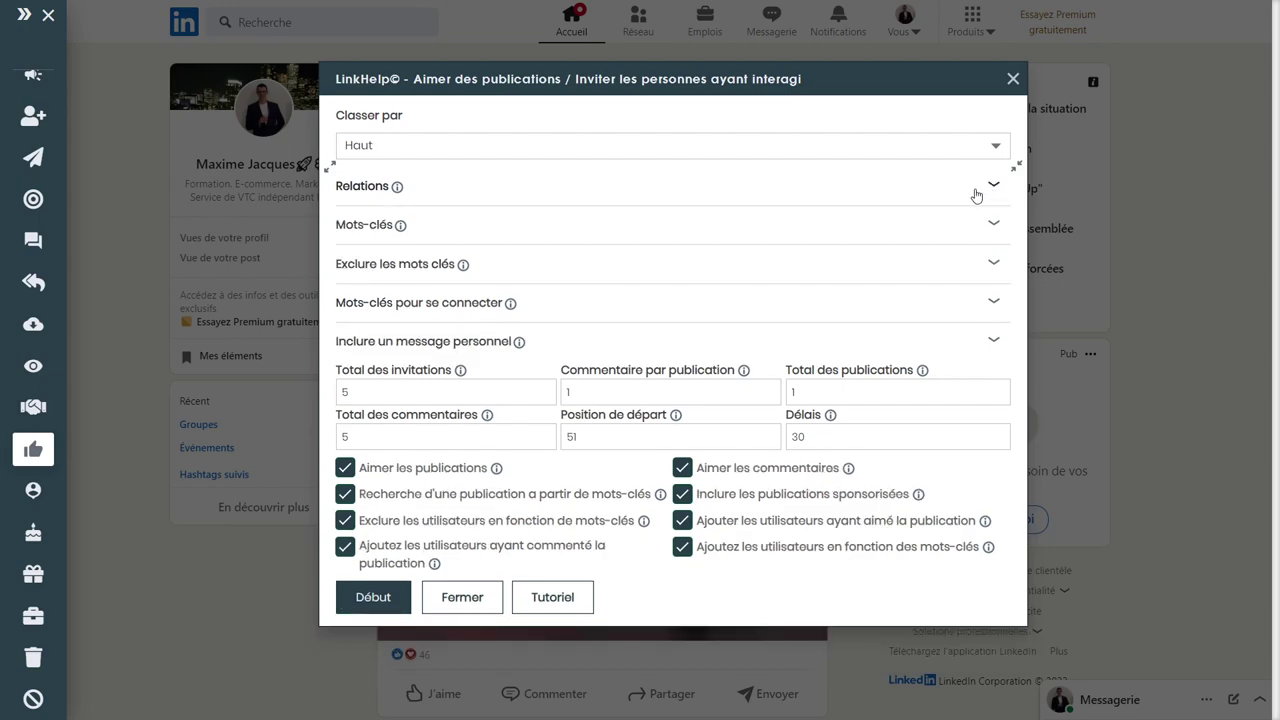
Examine the settings for excluded keywords, keywords for connecting and the personal invitation message
left_click(418, 268)
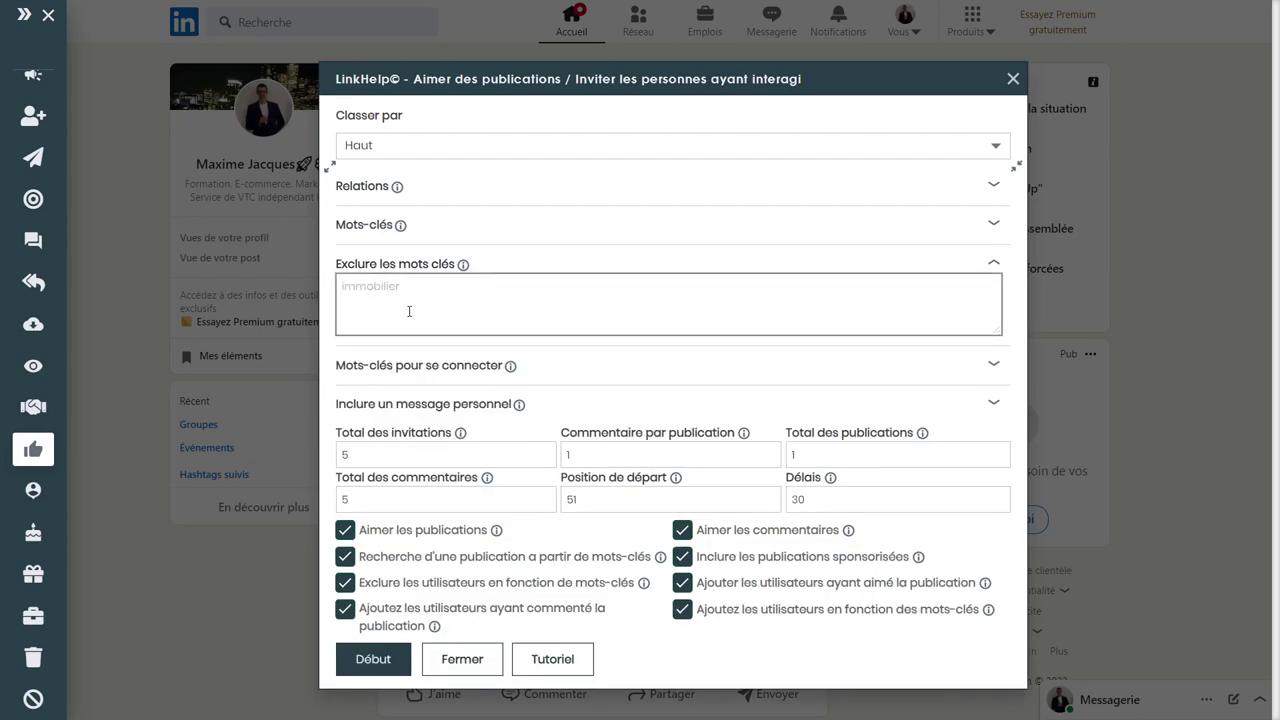
left_click_drag(406, 286, 338, 287)
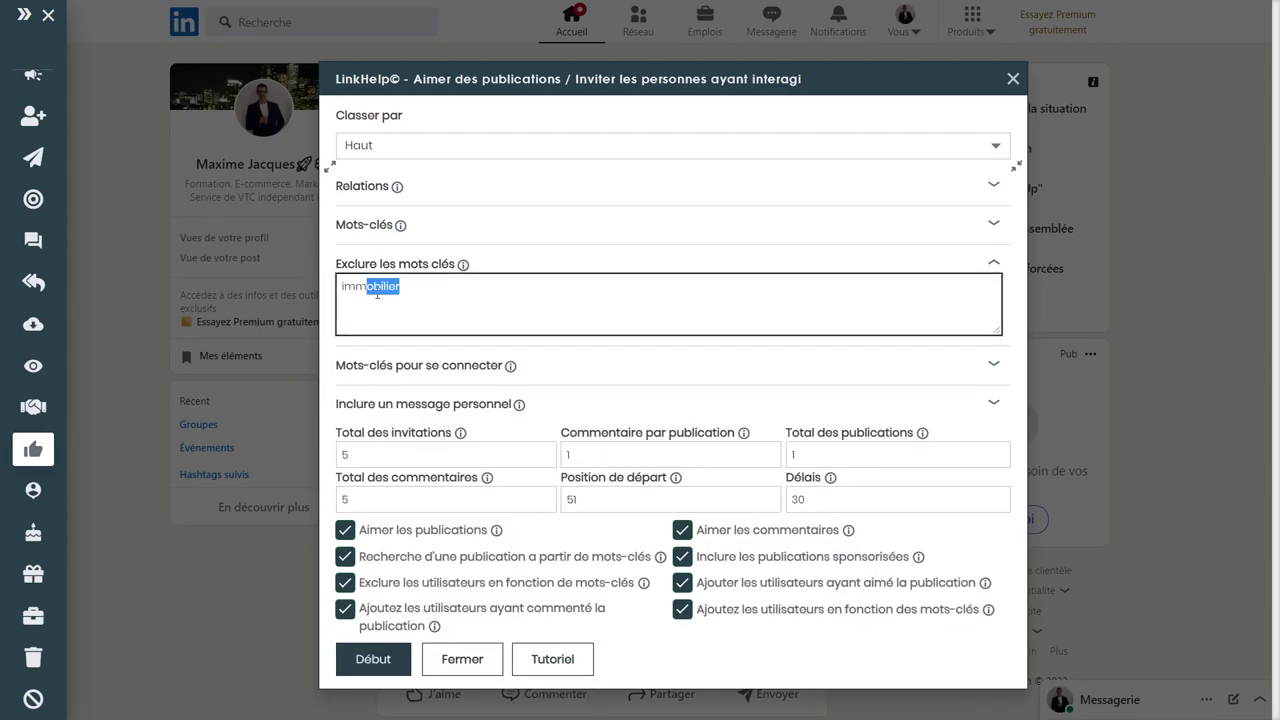
left_click(497, 266)
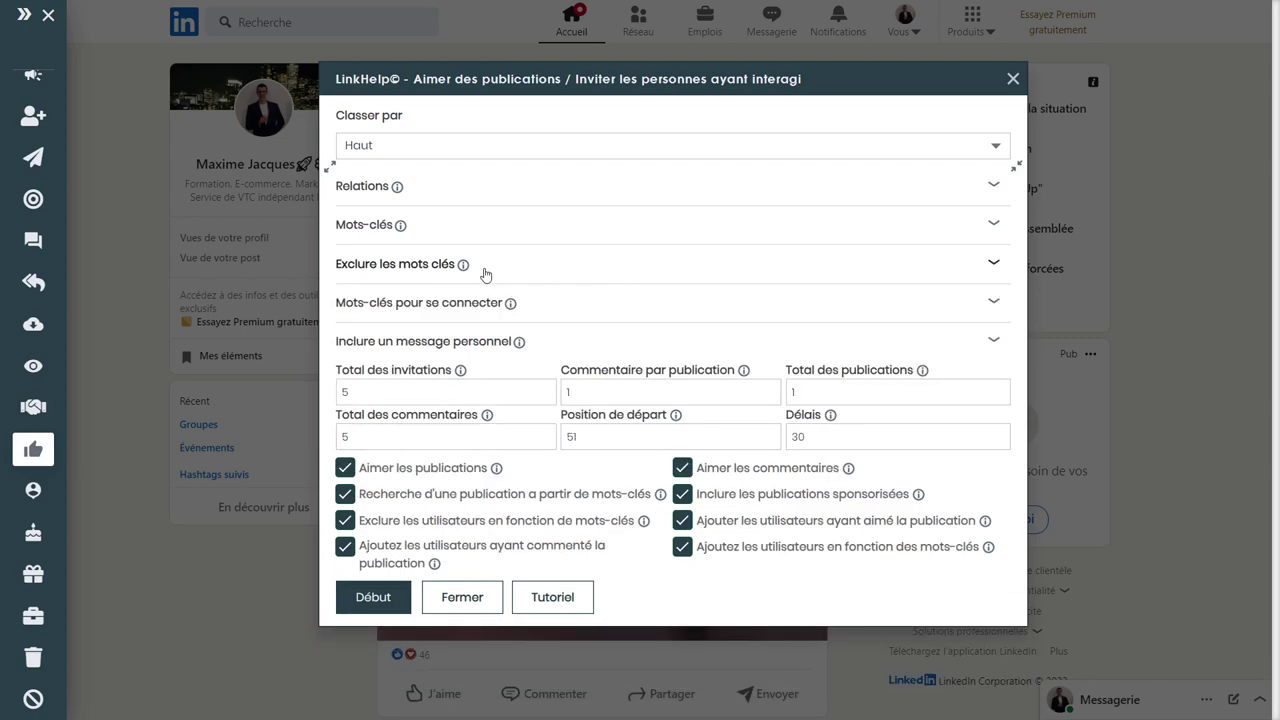
left_click(401, 313)
mouse_move(400, 331)
left_mouse_down()
mouse_move(337, 334)
mouse_move(381, 341)
left_mouse_up()
left_click(407, 305)
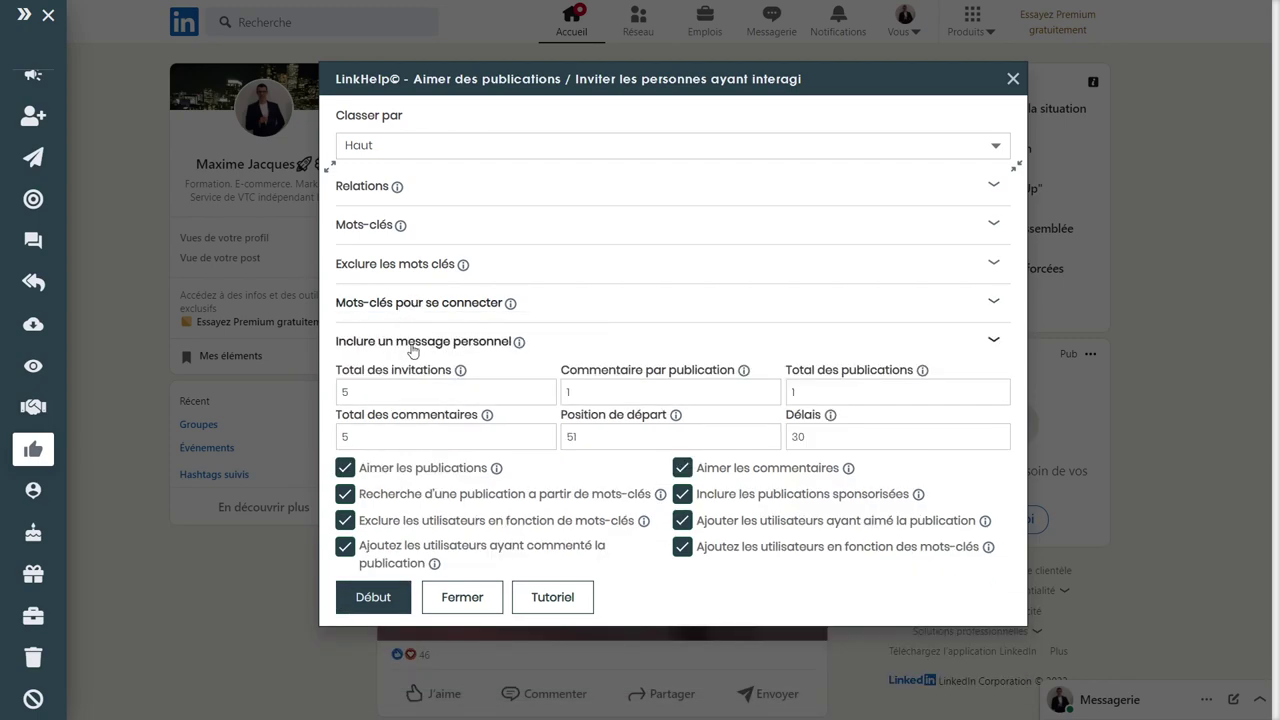
left_click(412, 344)
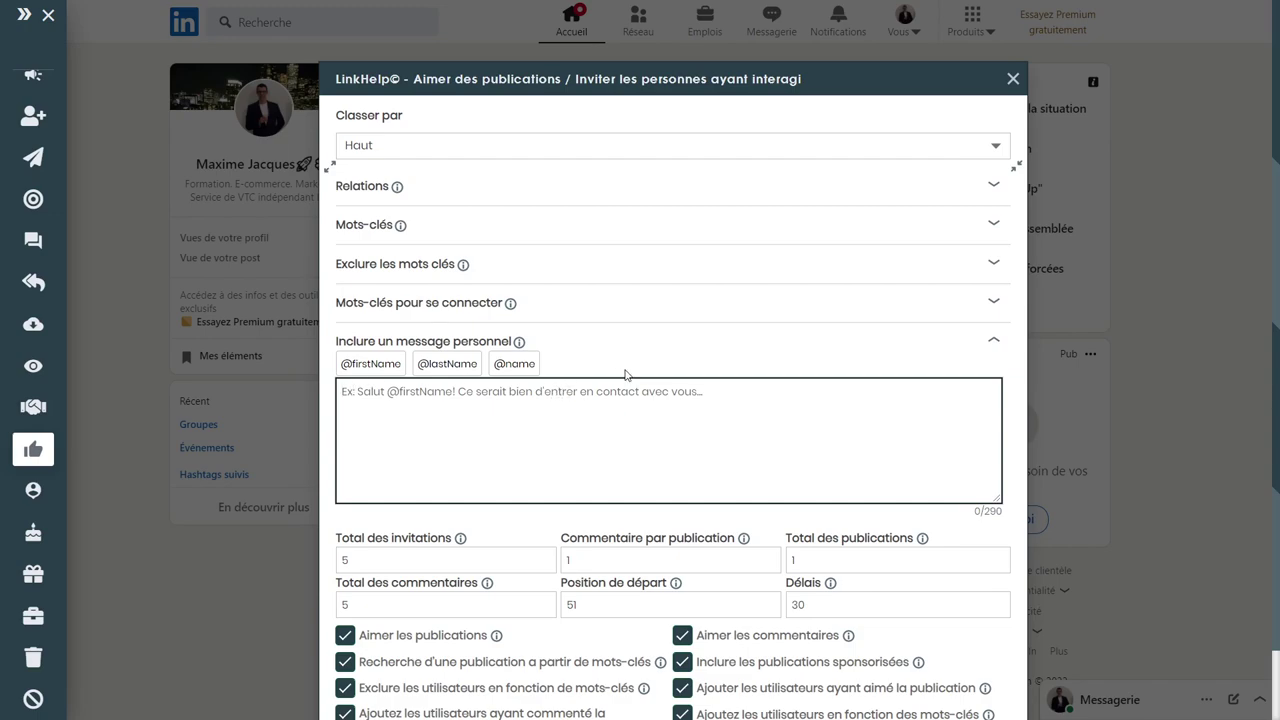
left_click(993, 343)
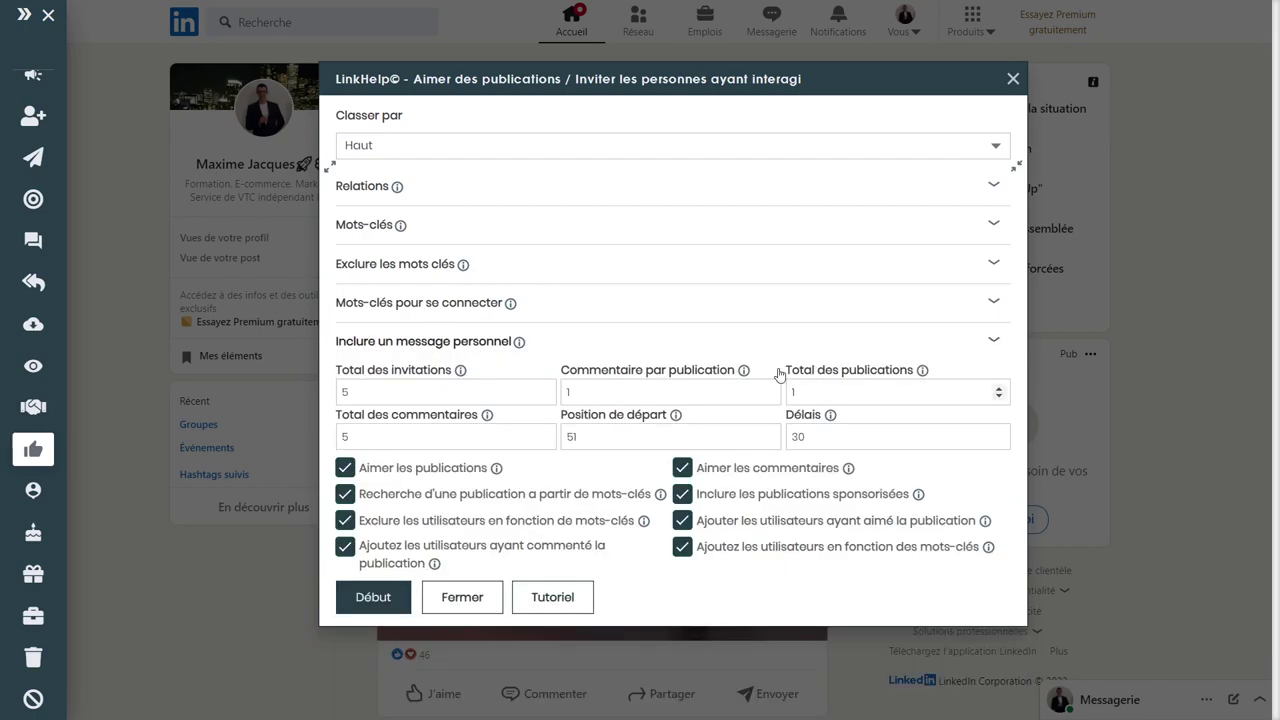
Review the invitation, comment and publication limits and set the starting position to 1
left_click(383, 395)
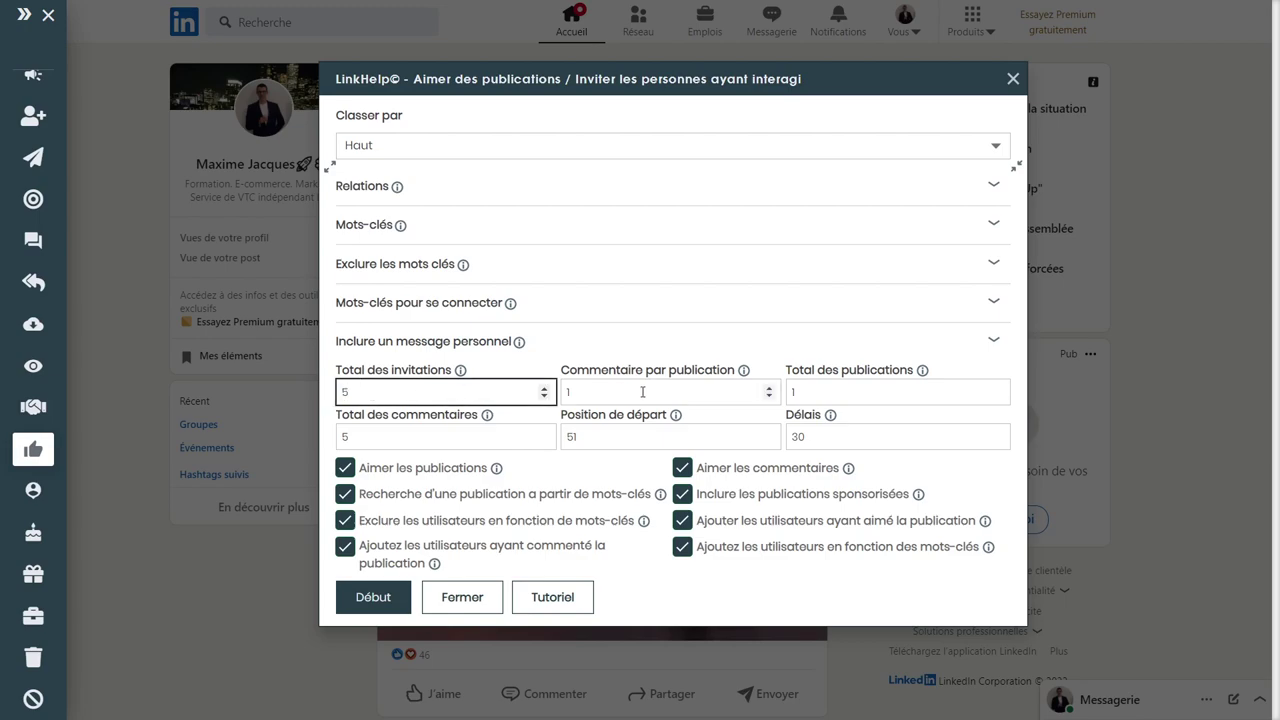
double_click(565, 392)
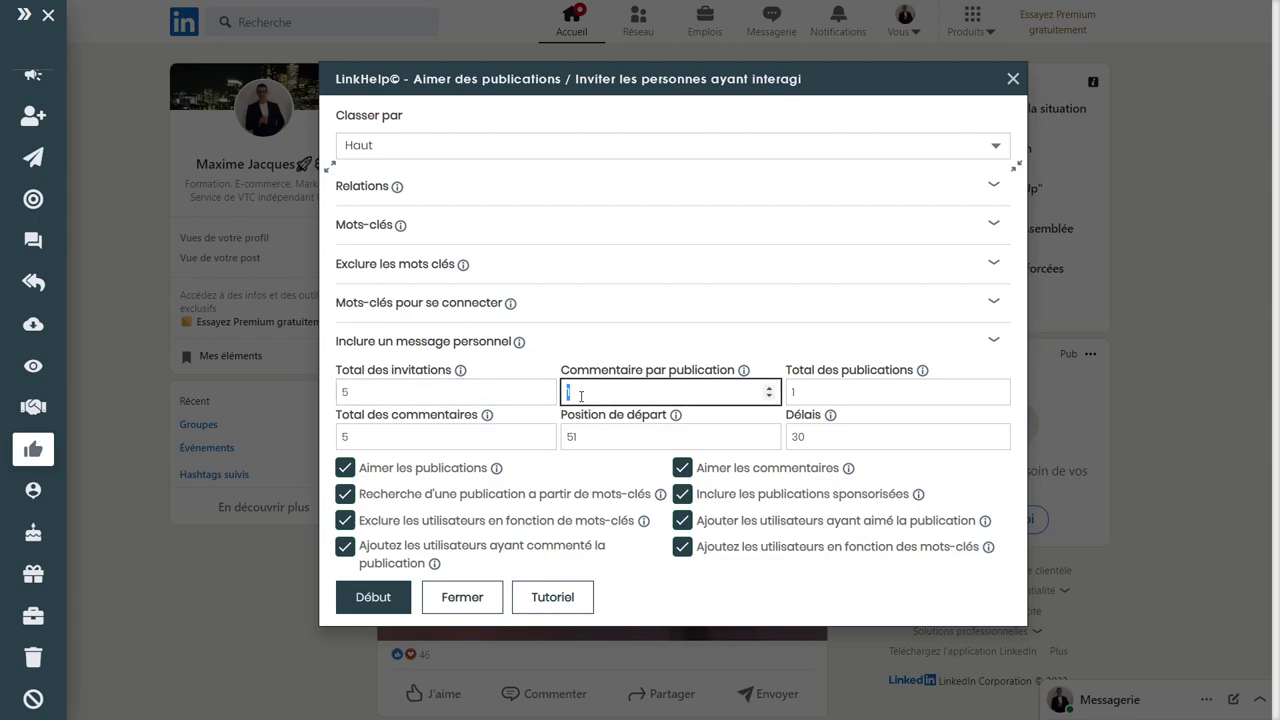
left_click(796, 393)
mouse_move(922, 372)
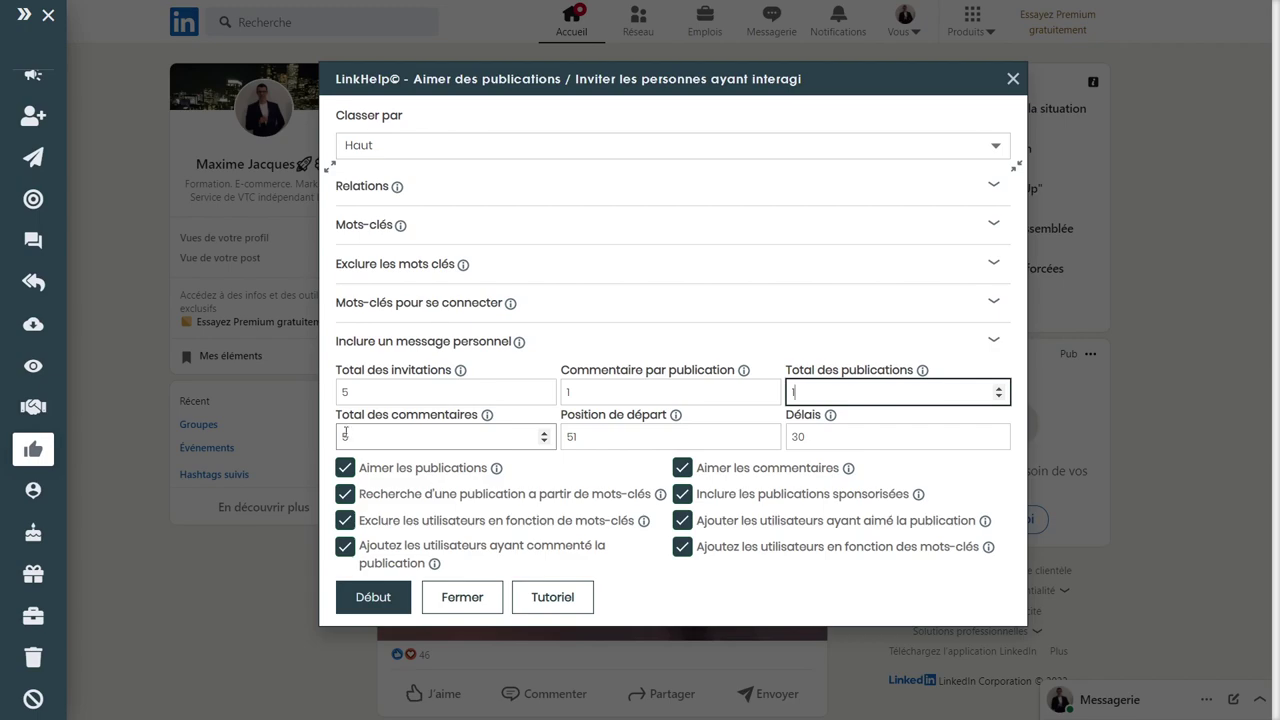
left_click(598, 437)
key("BackSpace")
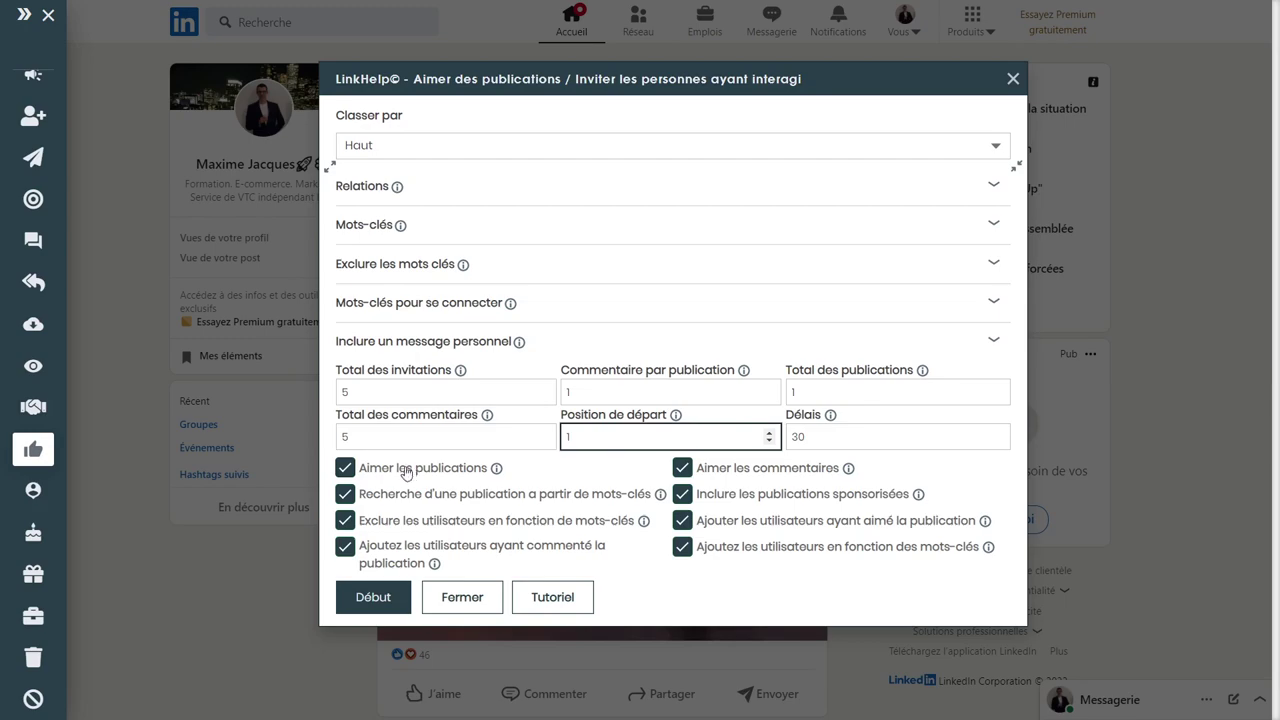
Check the option for liking publications and start the Like Et Connecter automation
left_click(572, 473)
left_click(403, 476)
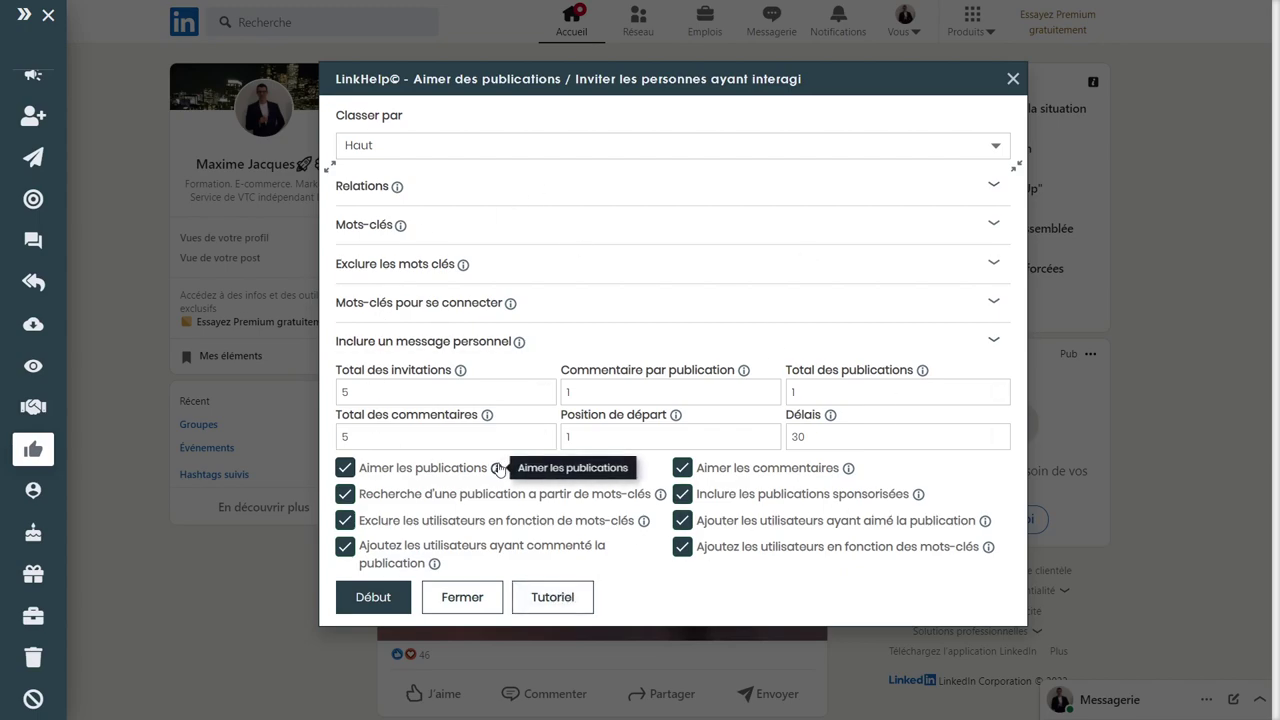
left_click(375, 598)
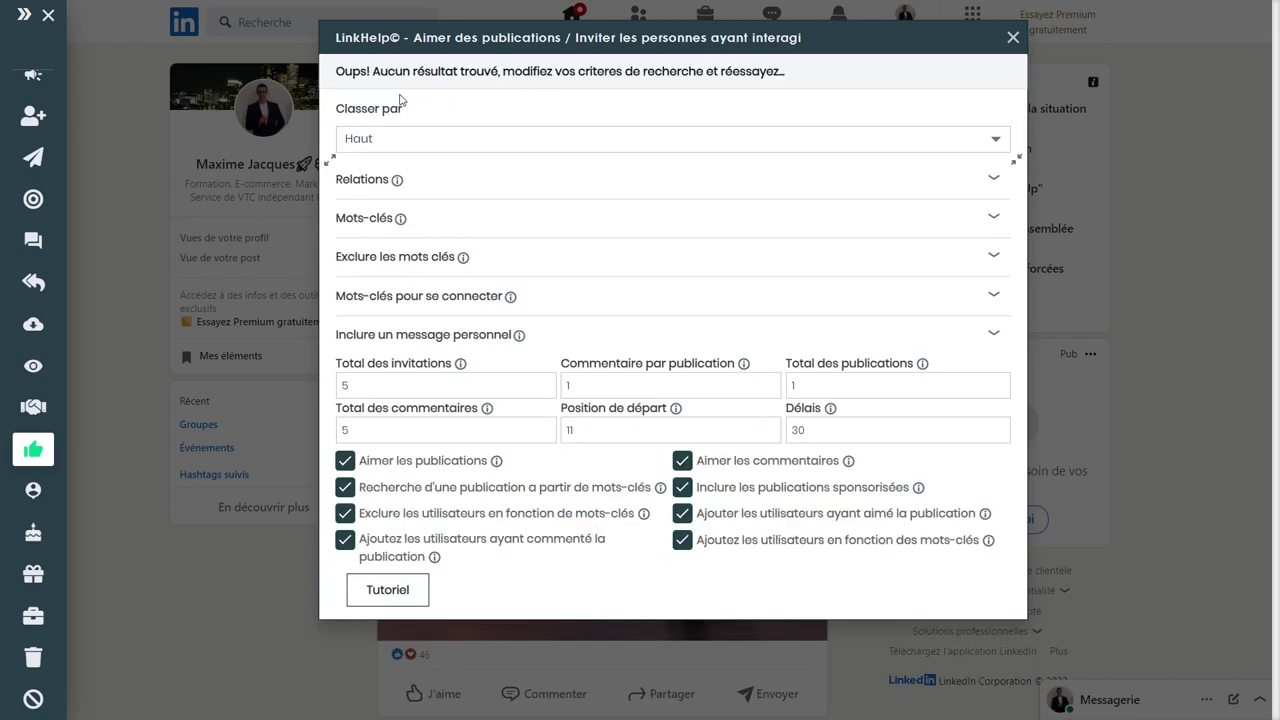
Reduce the search keywords to Business and close the automation settings, accepting the background-script alert
left_click(425, 220)
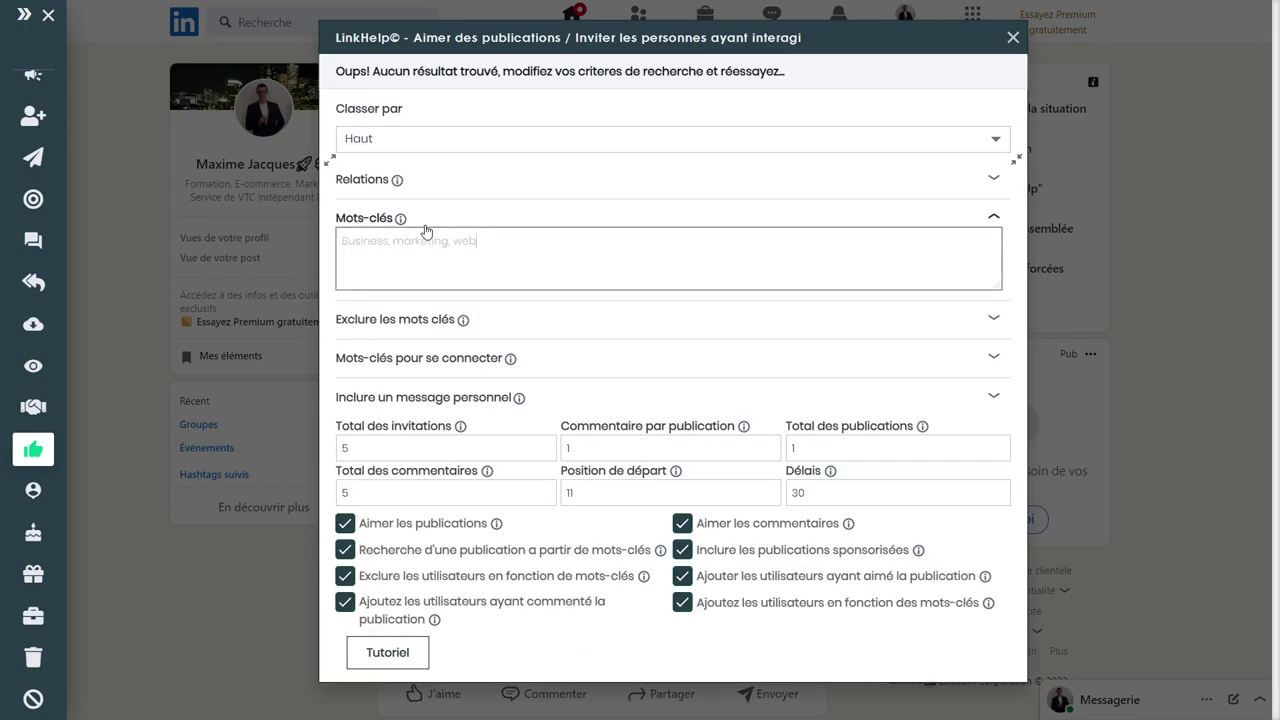
left_click_drag(483, 245, 385, 247)
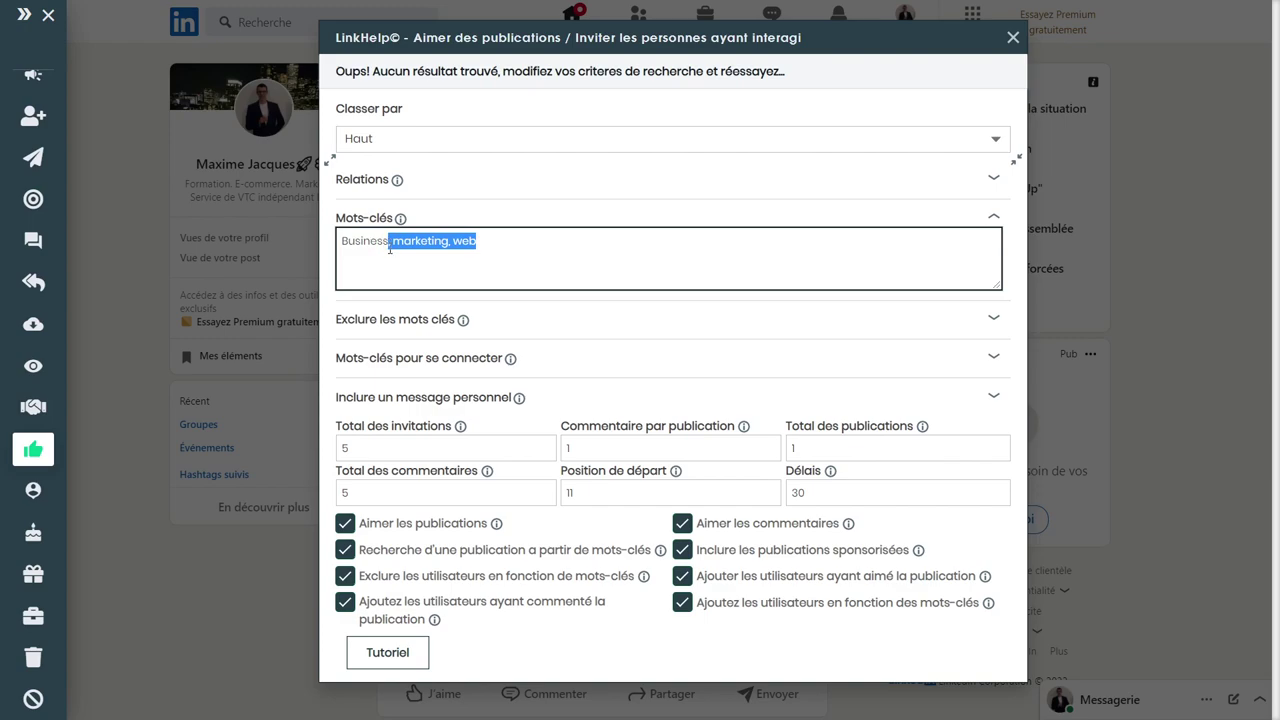
key("BackSpace")
left_click(489, 657)
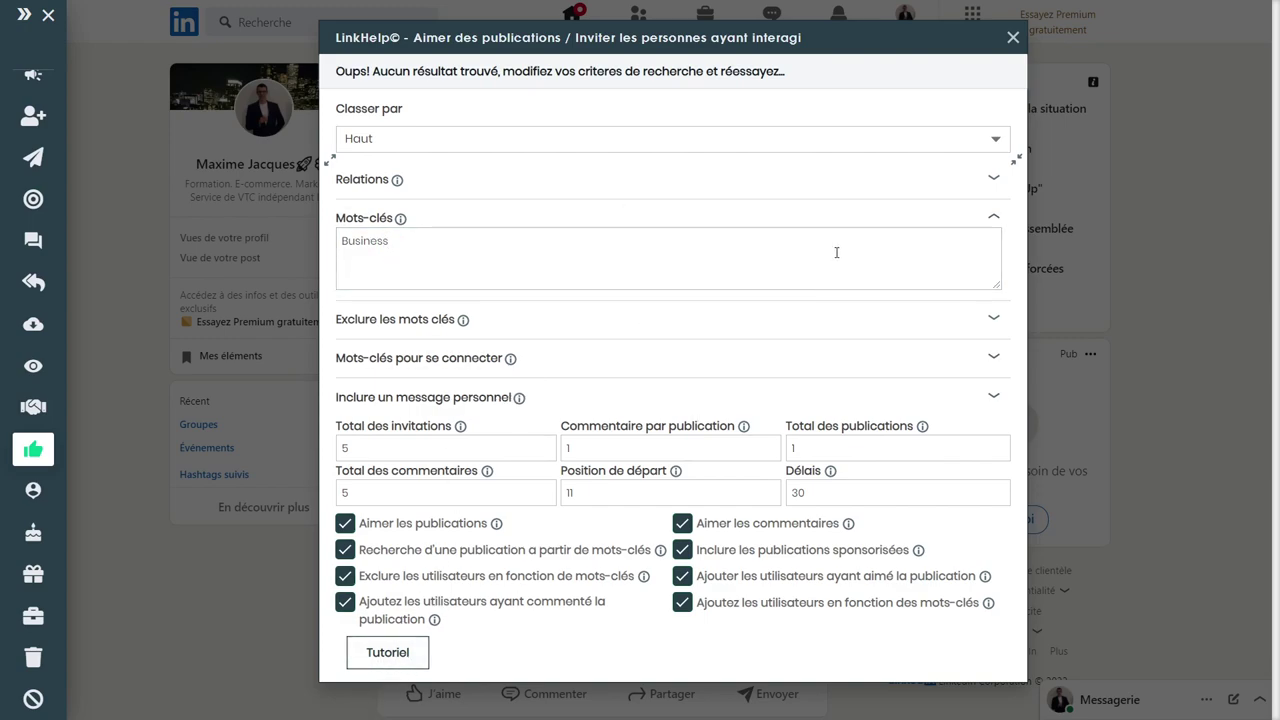
left_click(1013, 37)
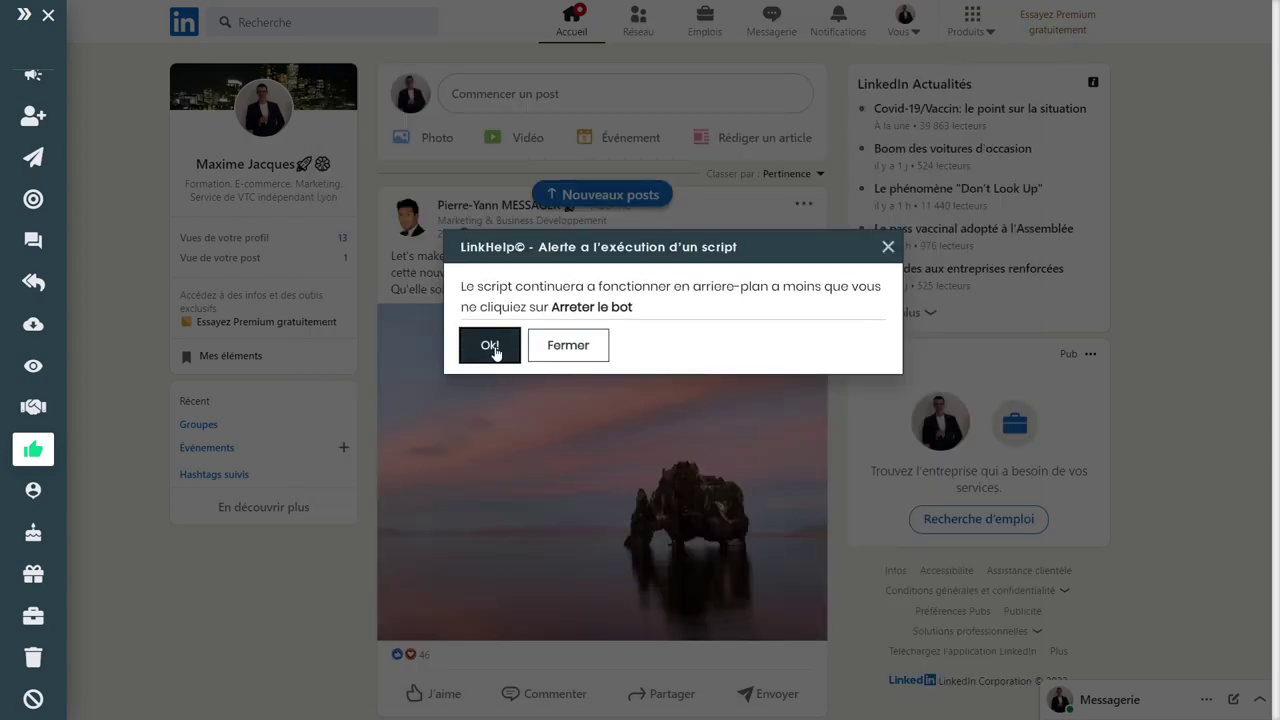
left_click(495, 350)
Check the status, progress and remaining time of the LikeOrConnect automation in the bot-stopping overview, and close it
mouse_move(40, 465)
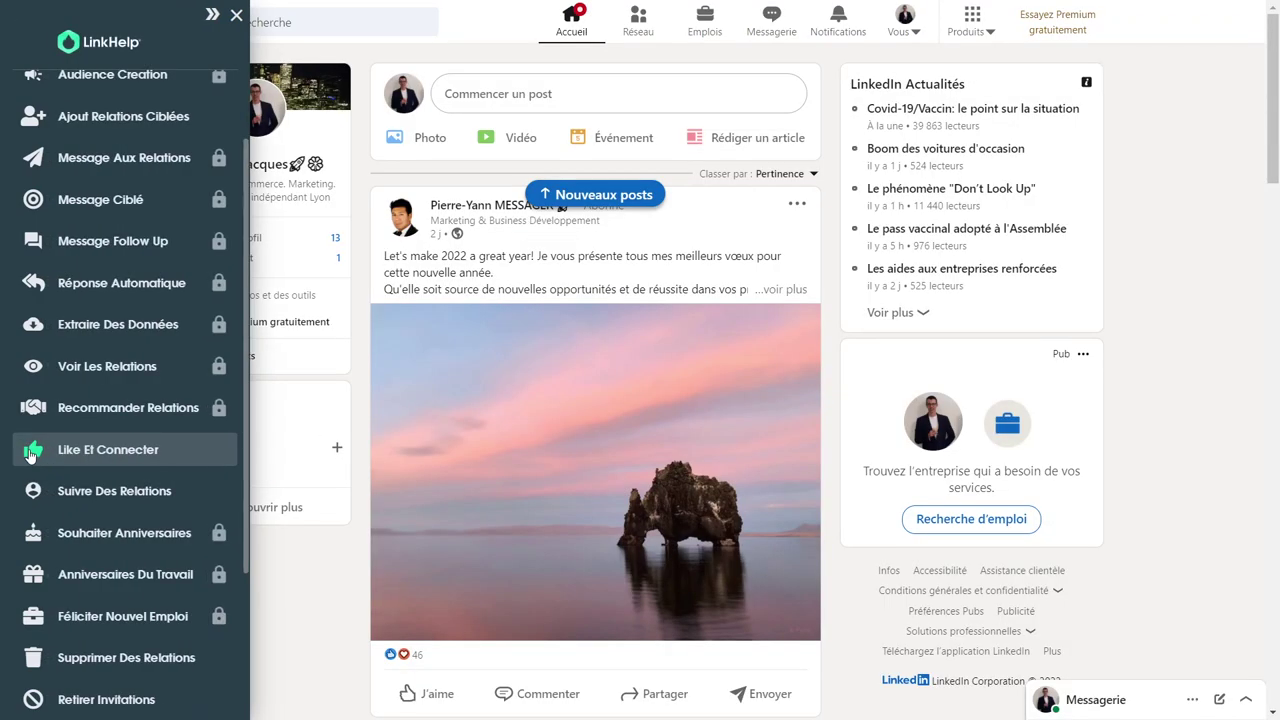
scroll(105, 160, "up", 2)
left_click(90, 140)
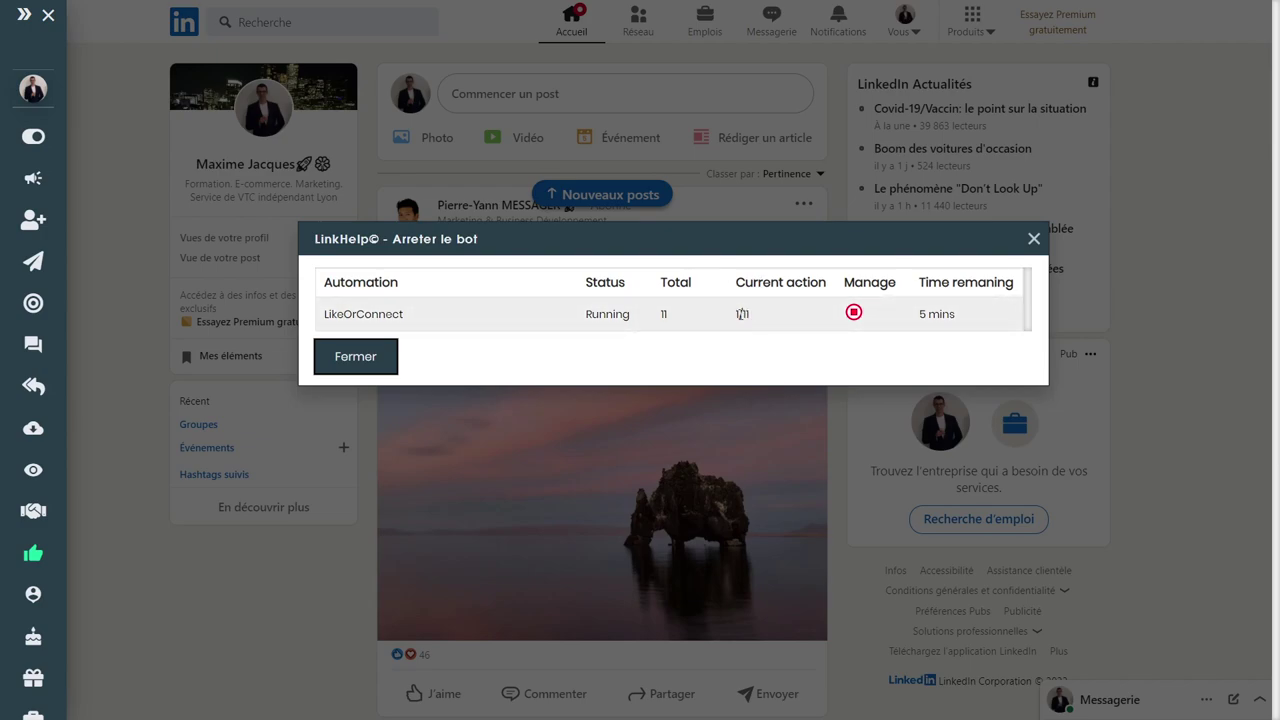
left_click(1034, 239)
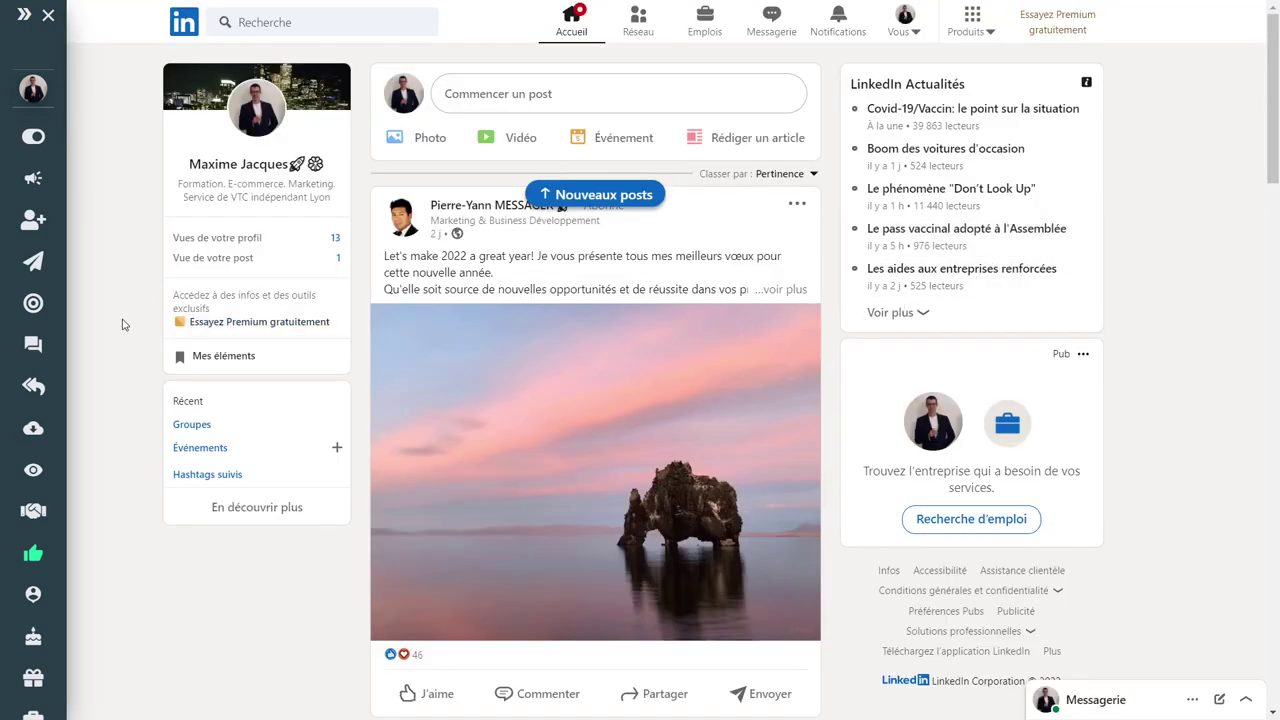
Open the Ajout Relations Ciblées automation, set its search term to "marketing" and show its relation-level options
mouse_move(28, 500)
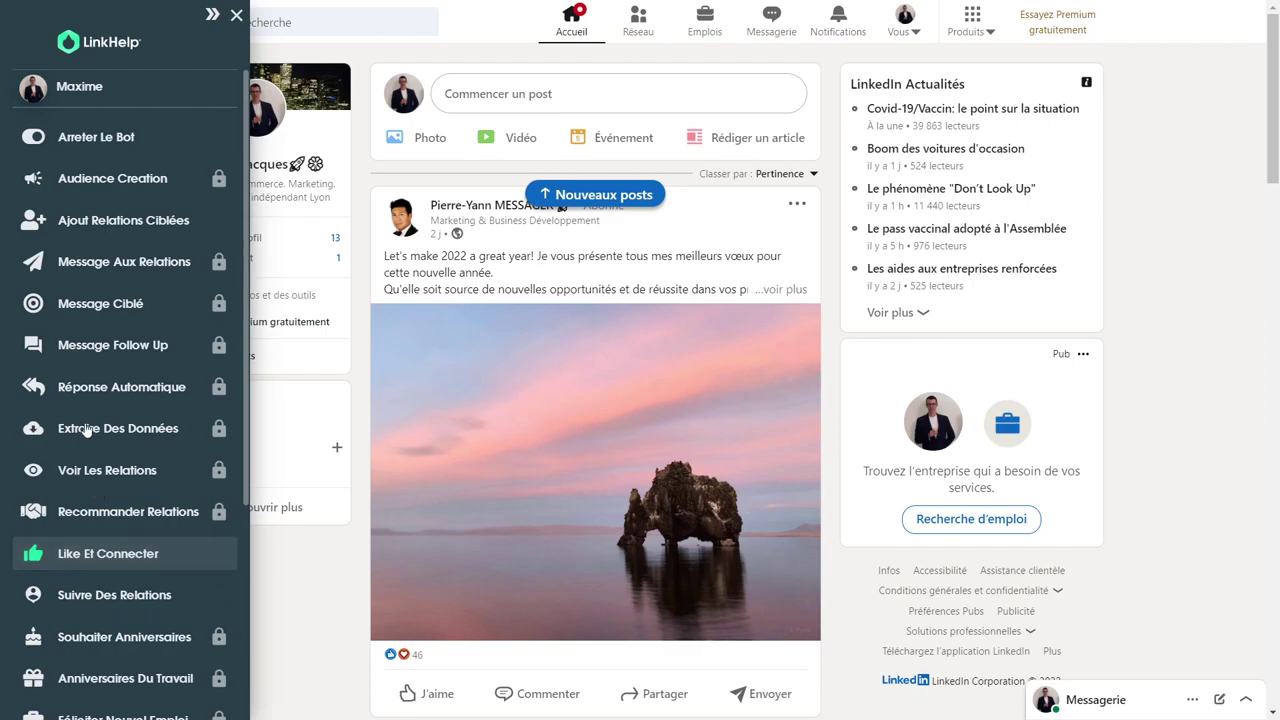
left_click(127, 224)
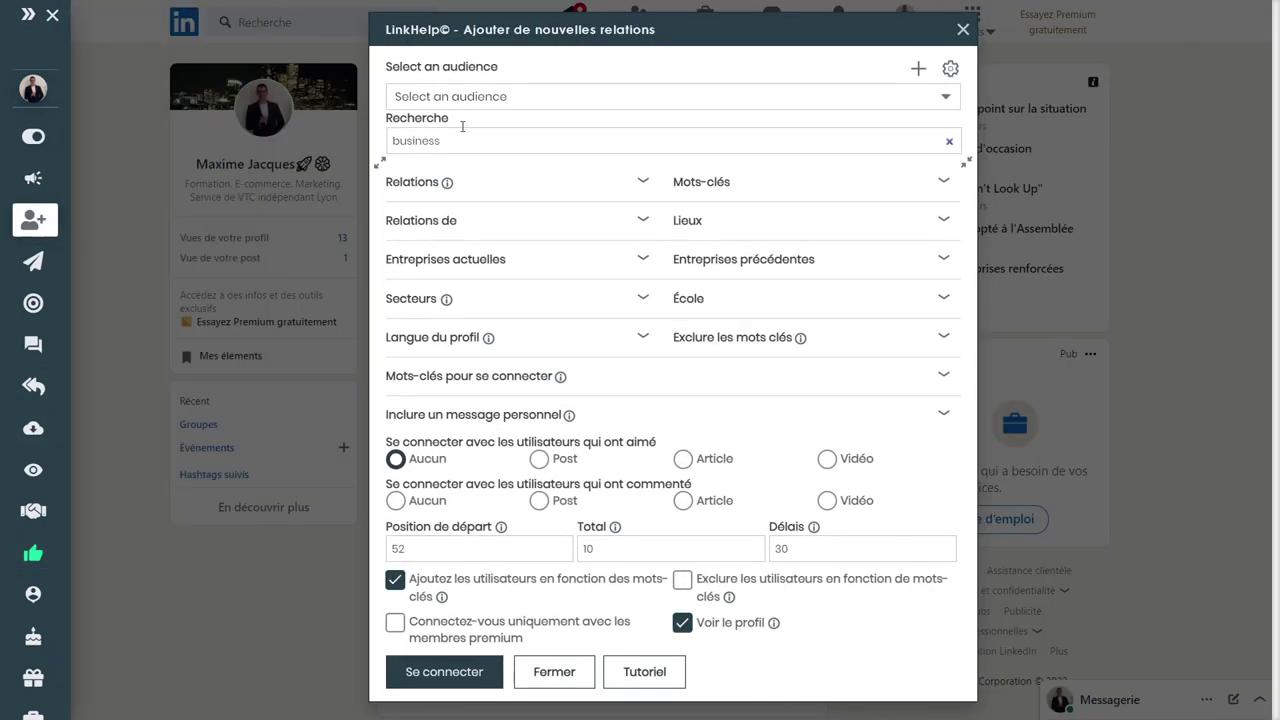
left_click(448, 138)
left_click_drag(463, 138, 324, 143)
type("marketing")
left_click(610, 196)
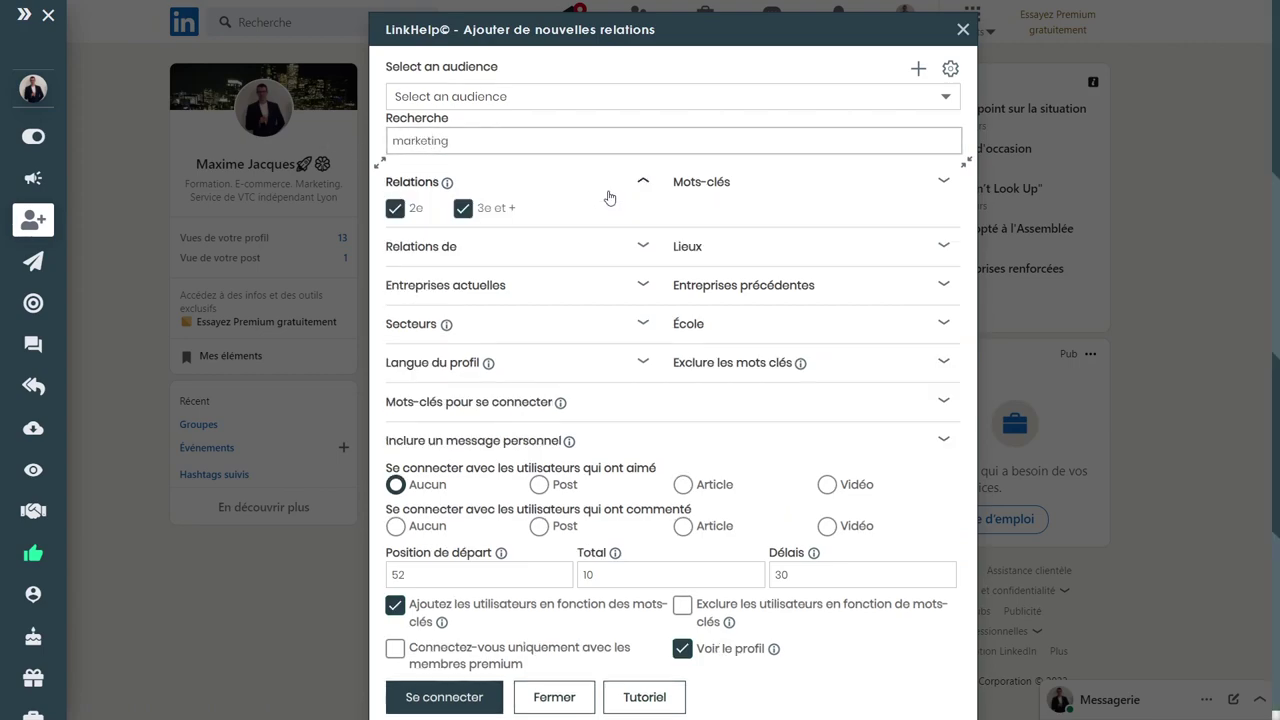
Look over the Mots-clés and Relations de filters, and collapse the relation-level options
left_click(542, 152)
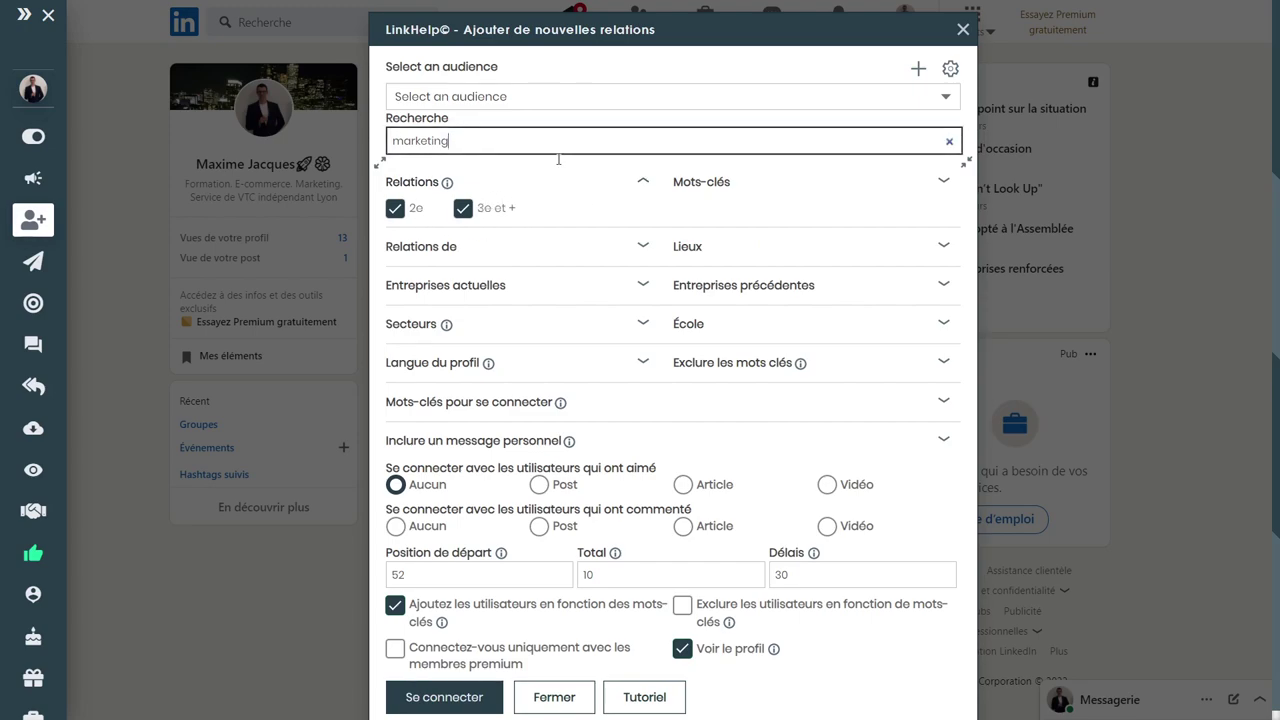
left_click(728, 190)
left_click(731, 191)
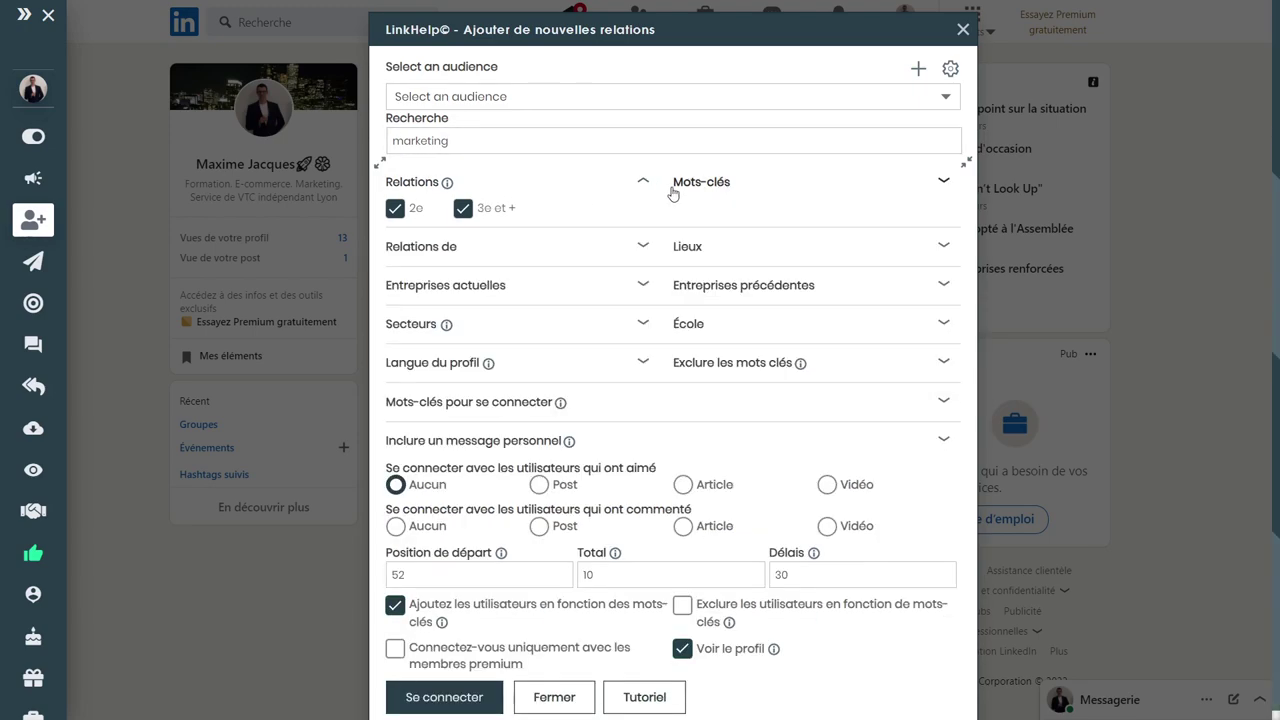
left_click(643, 181)
left_click(648, 219)
left_click(643, 221)
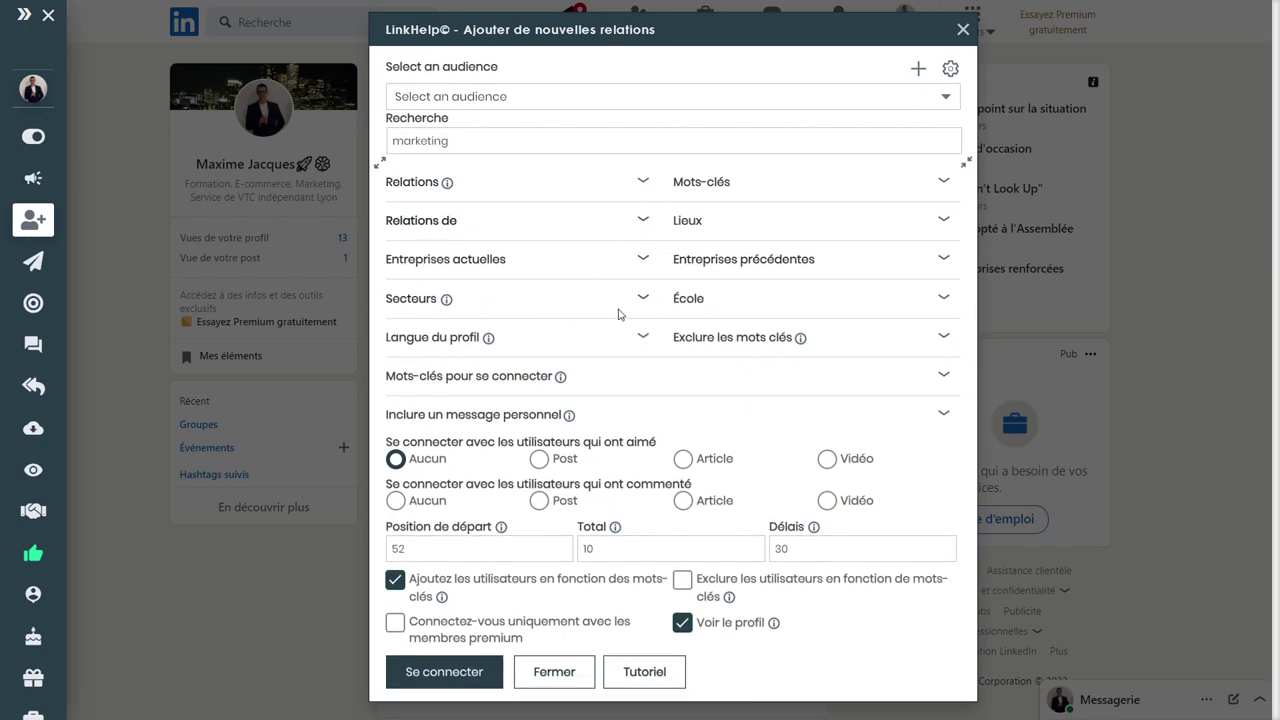
Restrict the profile language to Français and check the Exclure les mots clés filter
left_click(636, 338)
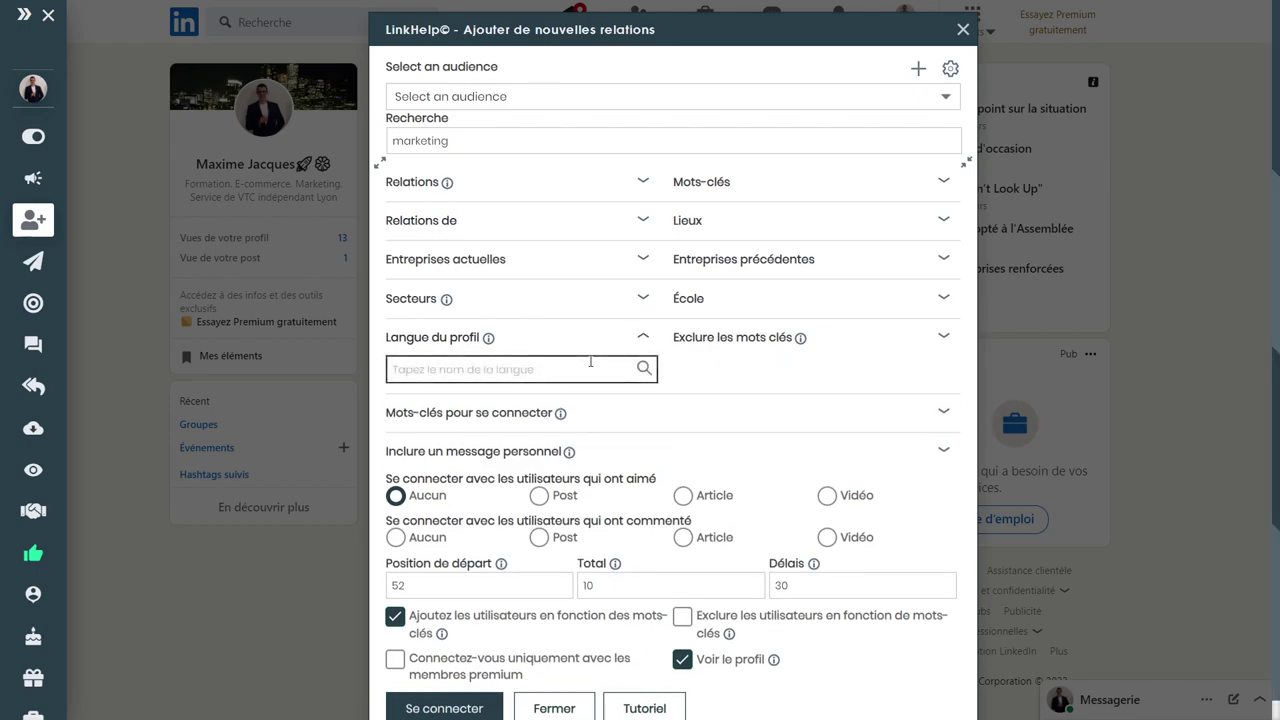
type("fr")
left_click(516, 404)
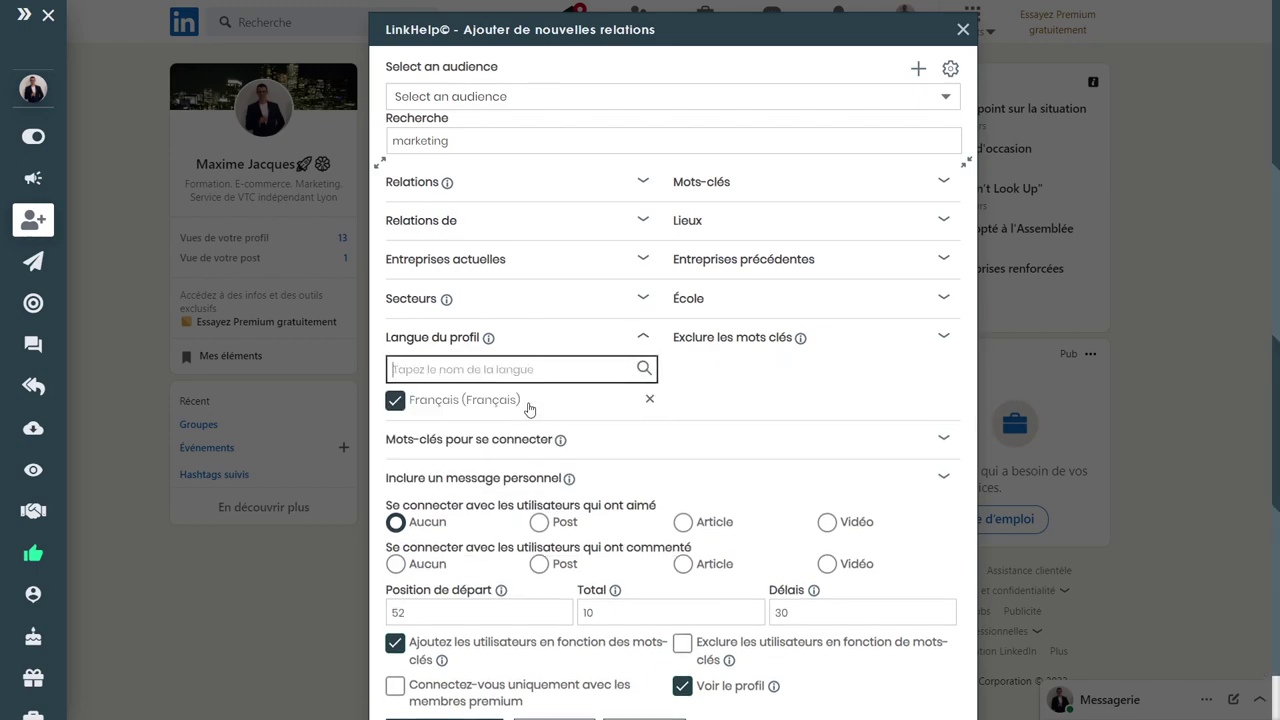
left_click(640, 337)
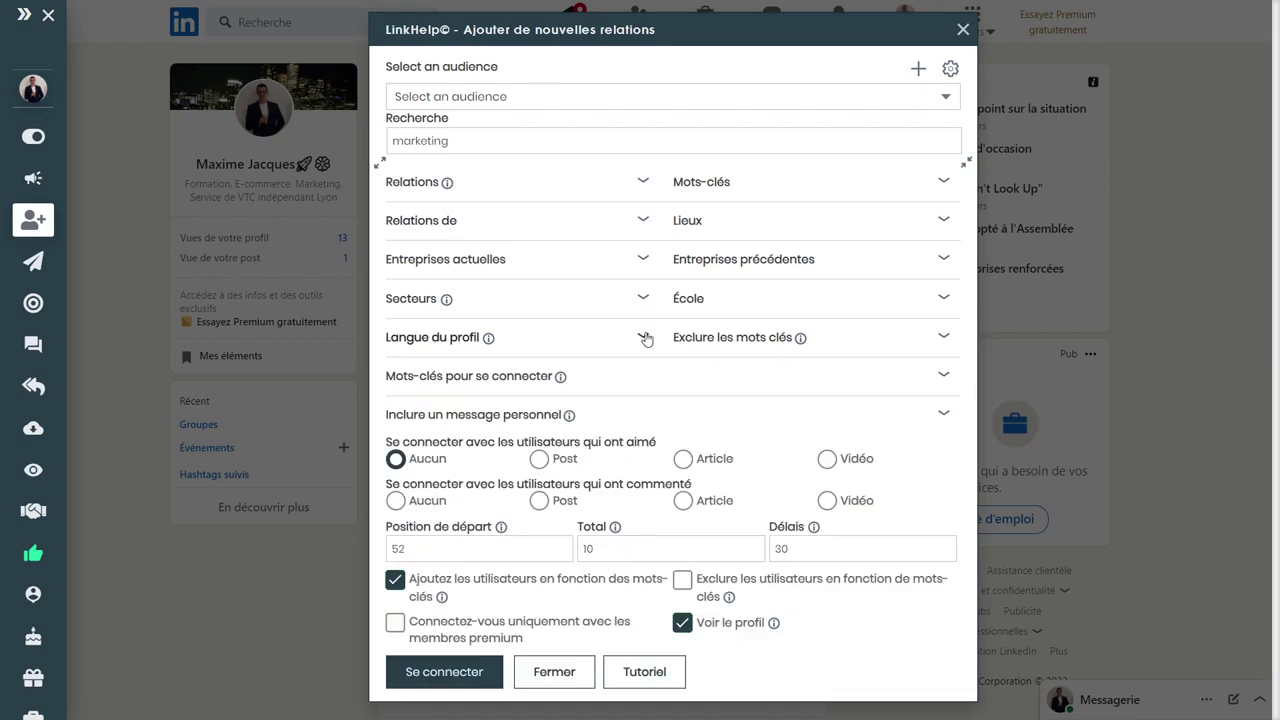
left_click(790, 338)
left_click(790, 338)
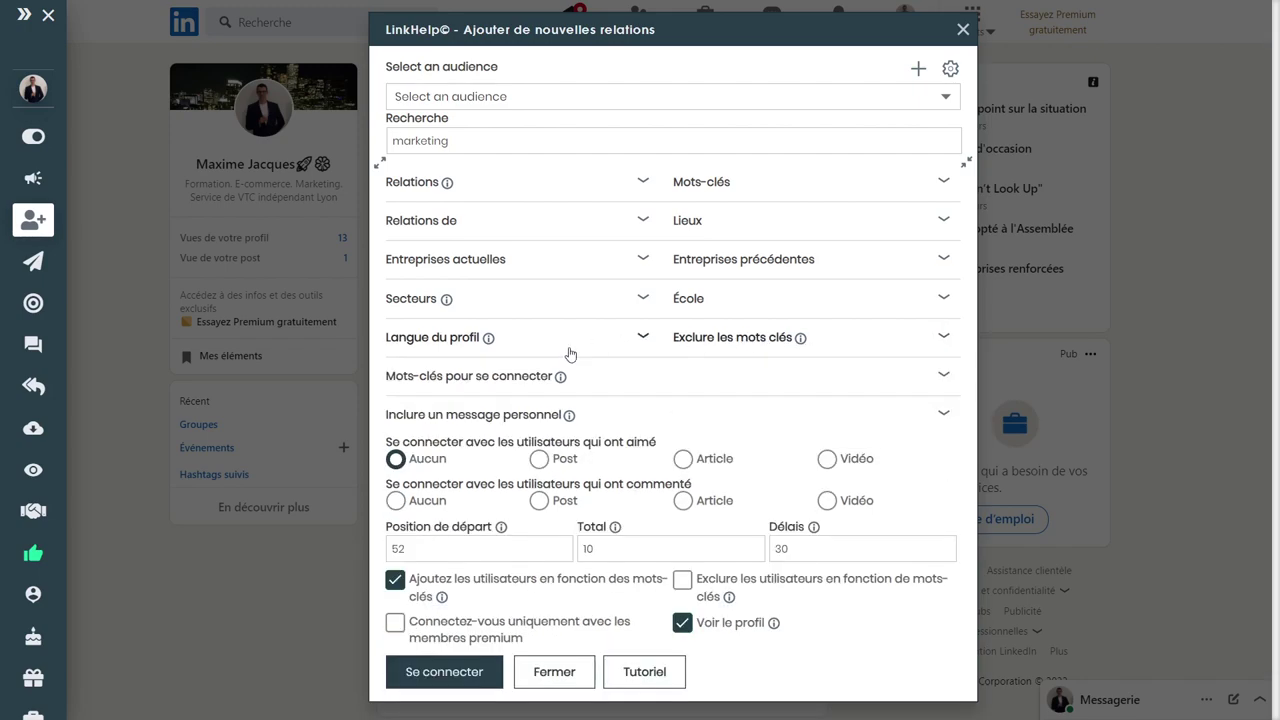
Replace the keywords for connecting with "Marketing" and collapse that section
left_click(508, 378)
triple_click(485, 404)
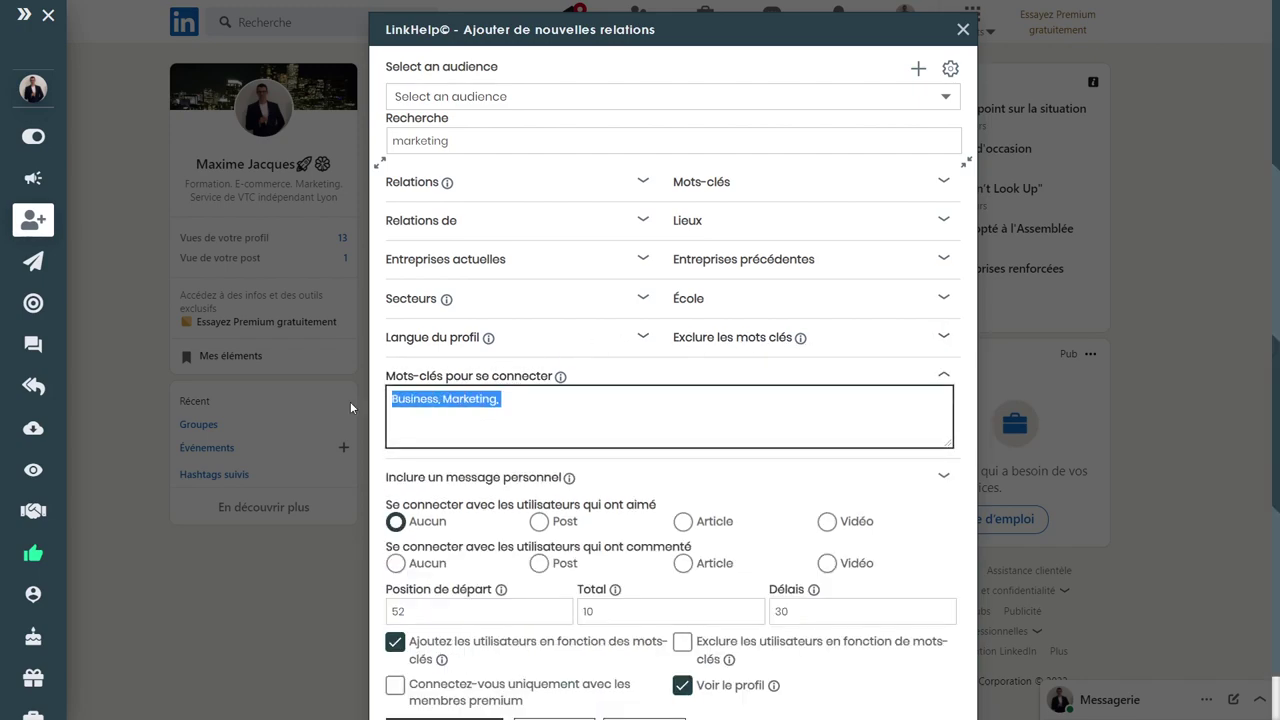
type("Marketing")
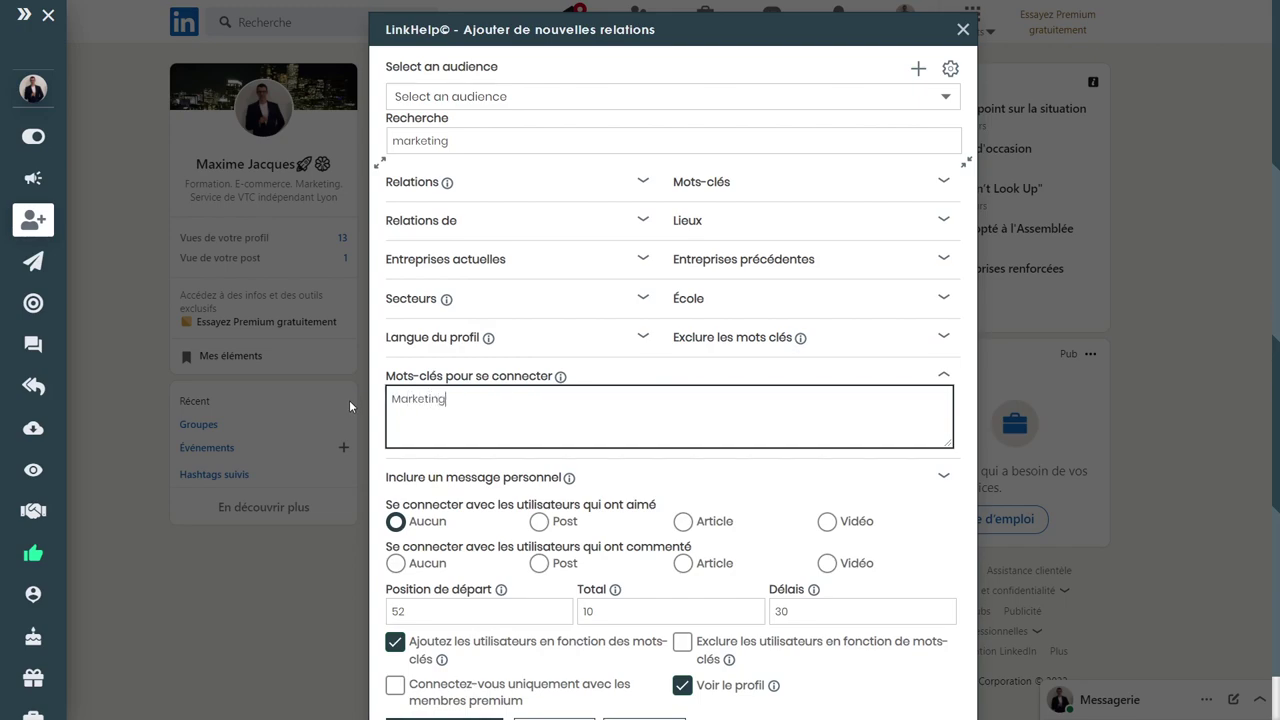
left_click(603, 379)
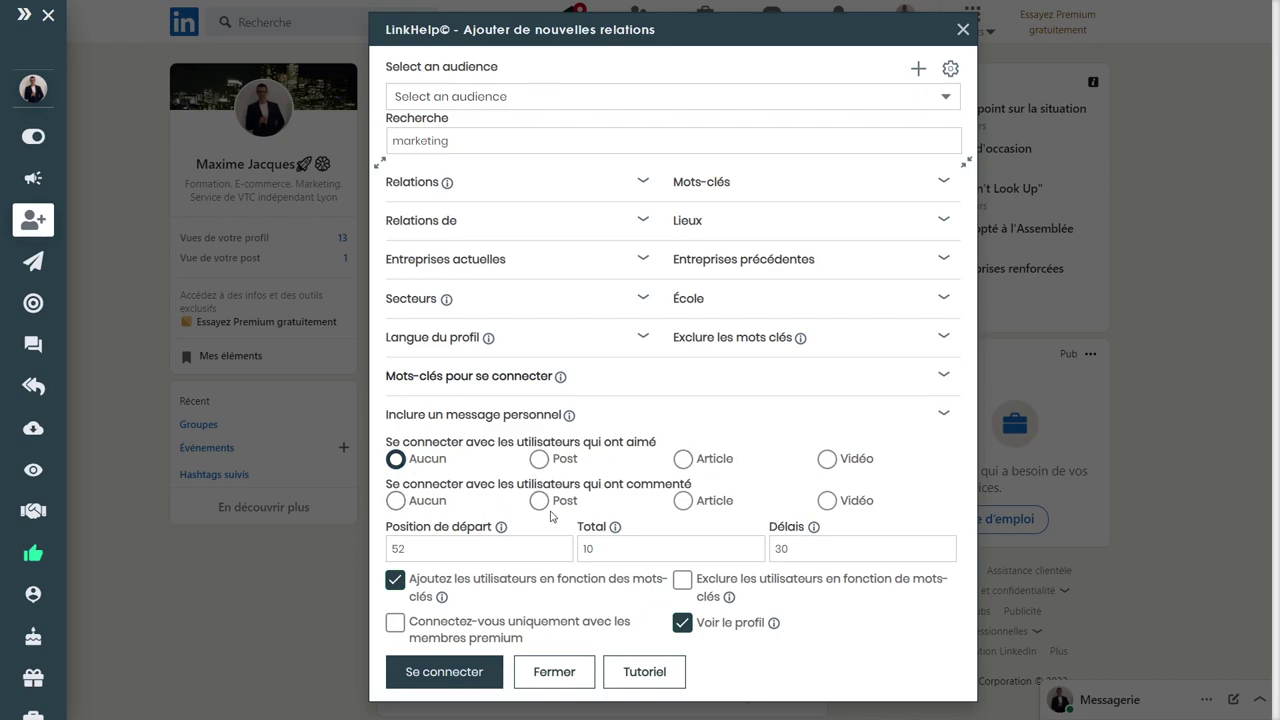
Check the starting position, start the targeted connection requests, and close the settings while accepting the background-script alert
double_click(425, 549)
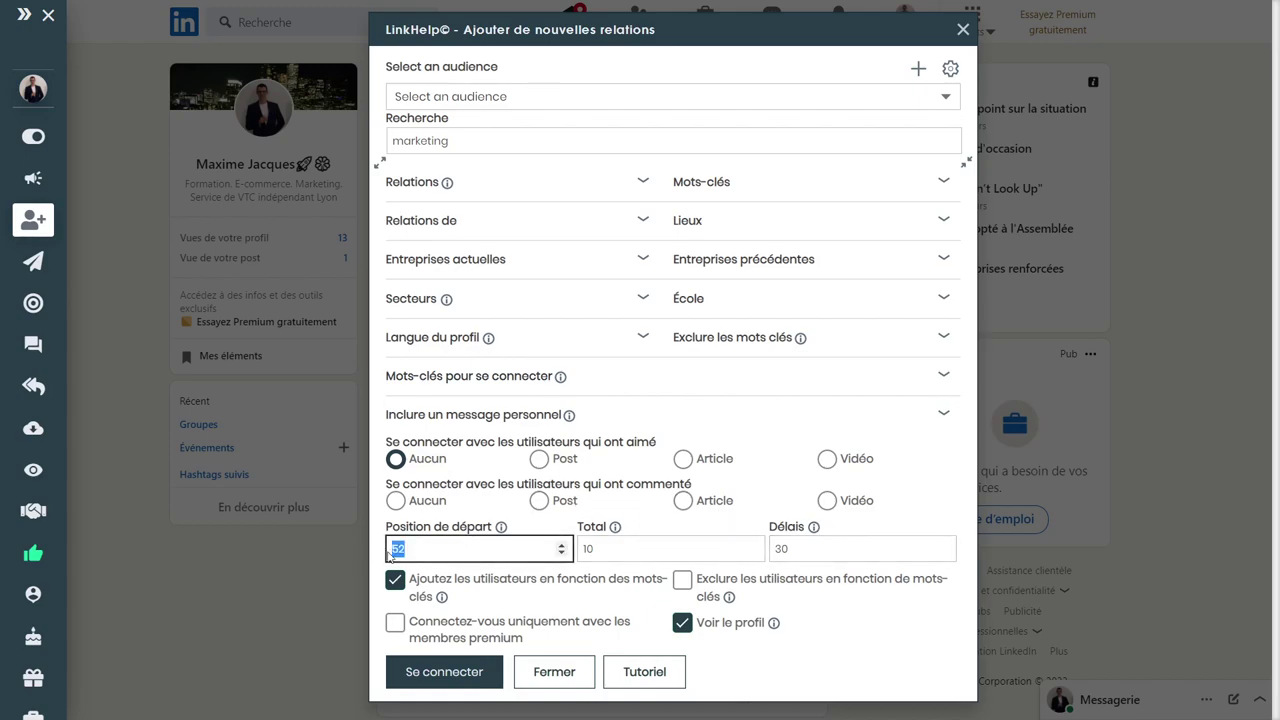
left_click(549, 549)
left_click(446, 676)
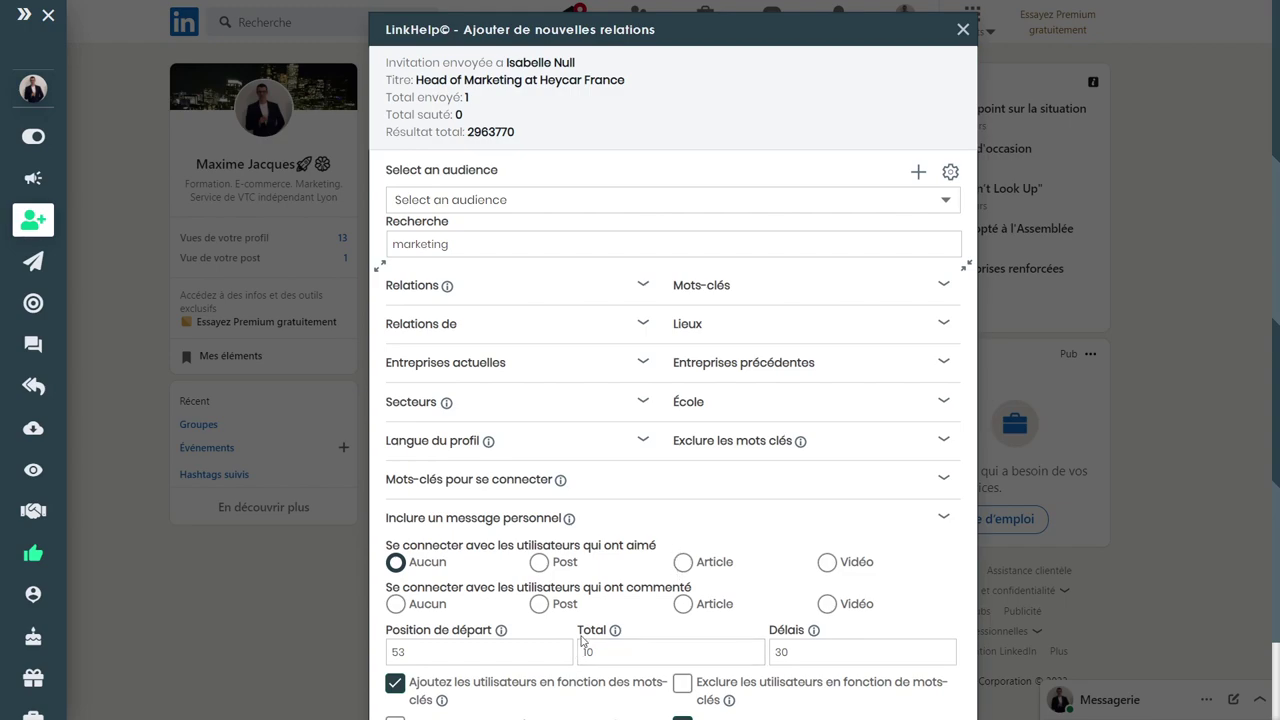
left_click(963, 29)
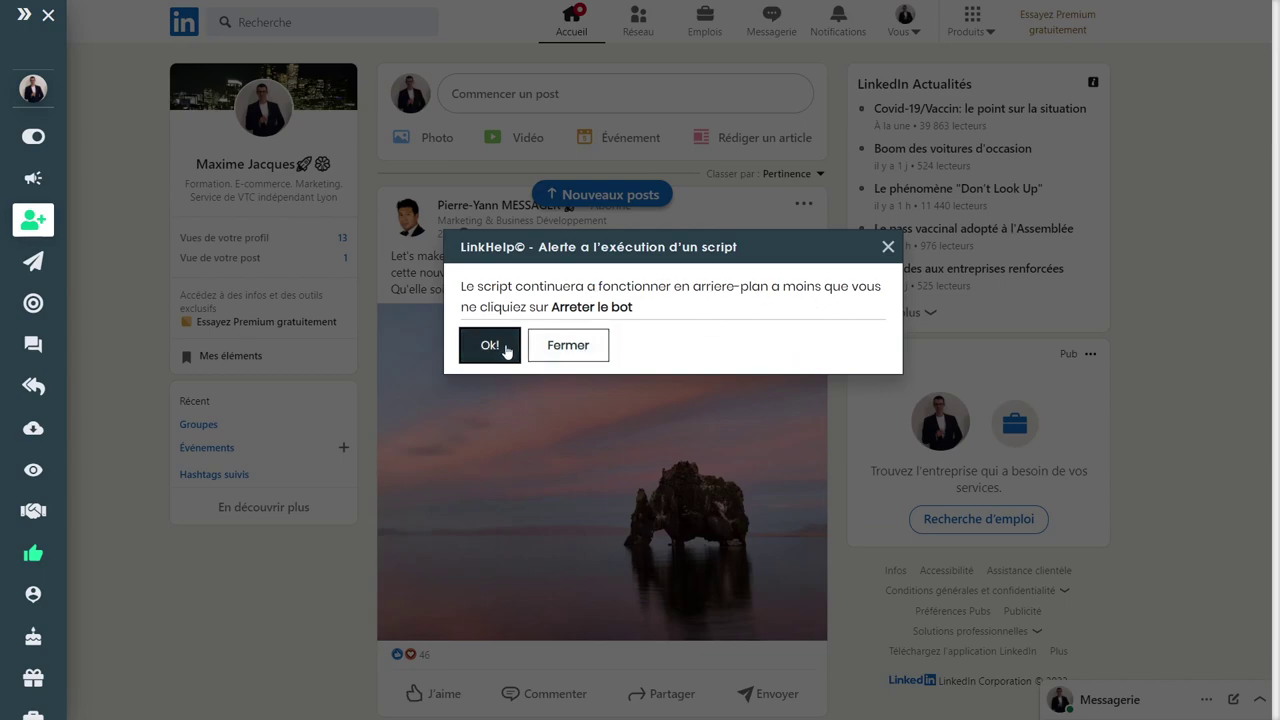
left_click(497, 348)
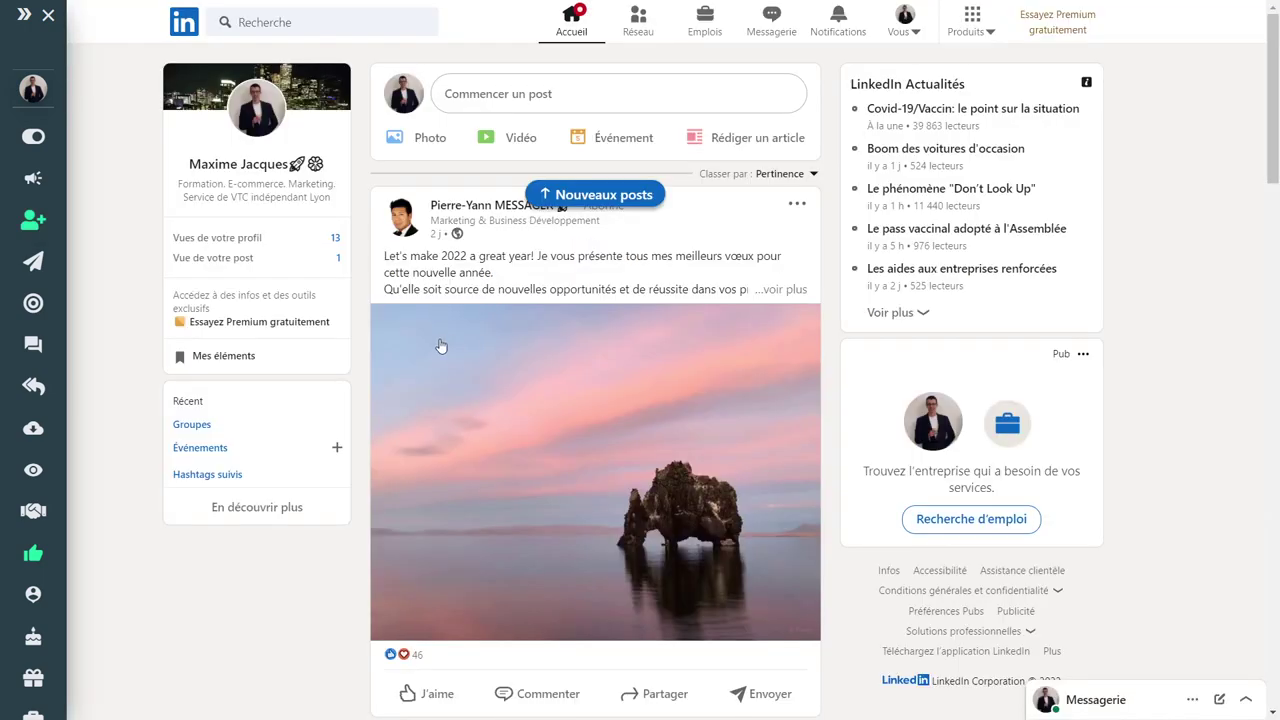
Glance through the LinkedIn feed and expand the LinkHelp list of automations
scroll(472, 258, "down", 5)
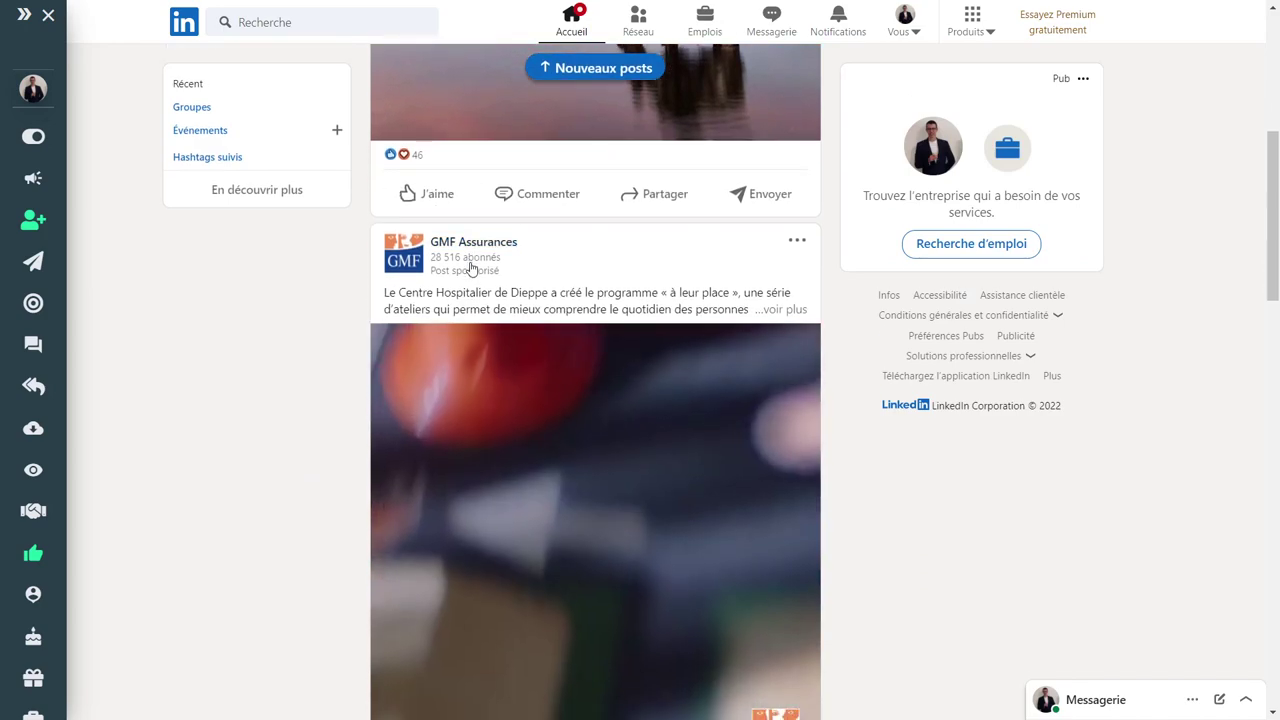
scroll(471, 266, "up", 5)
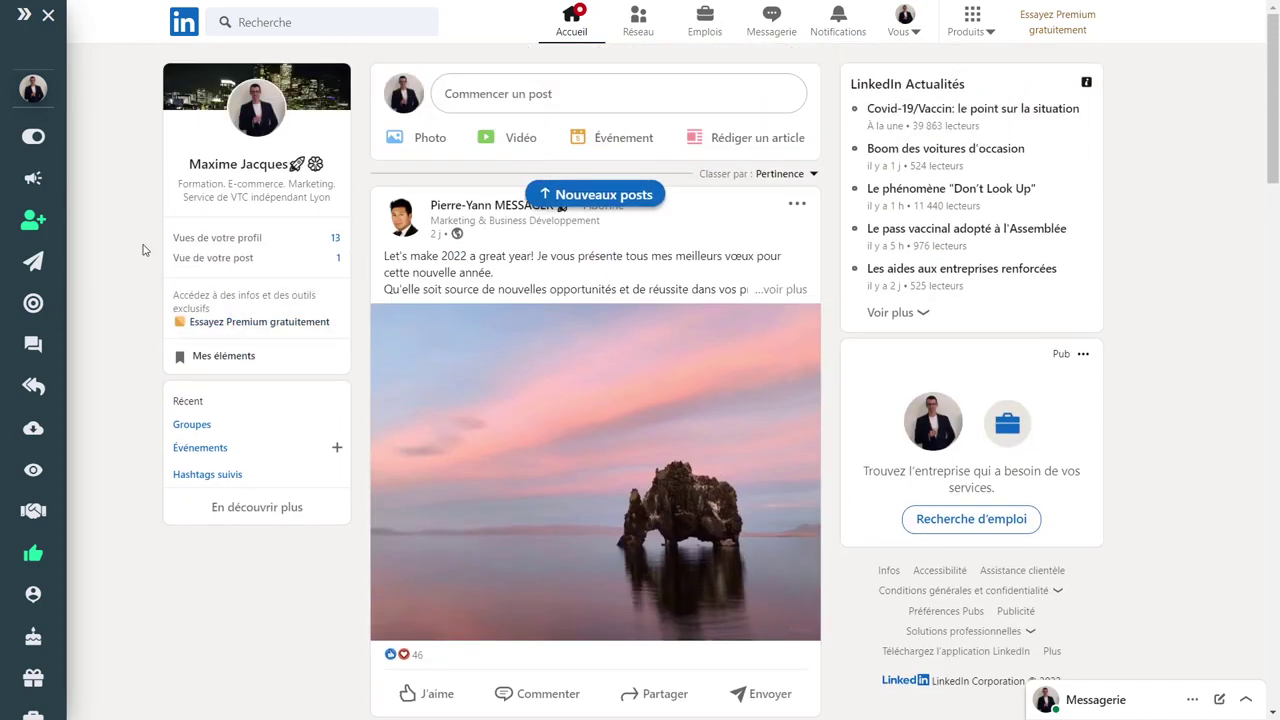
mouse_move(3, 258)
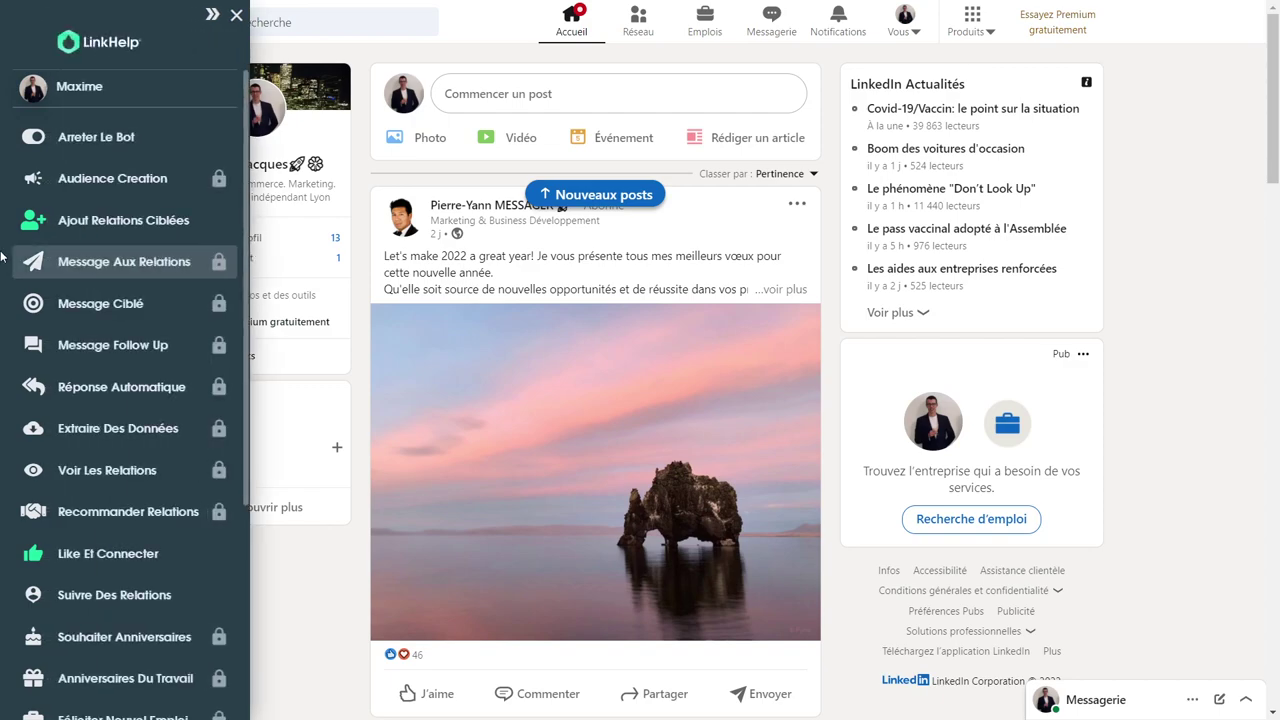